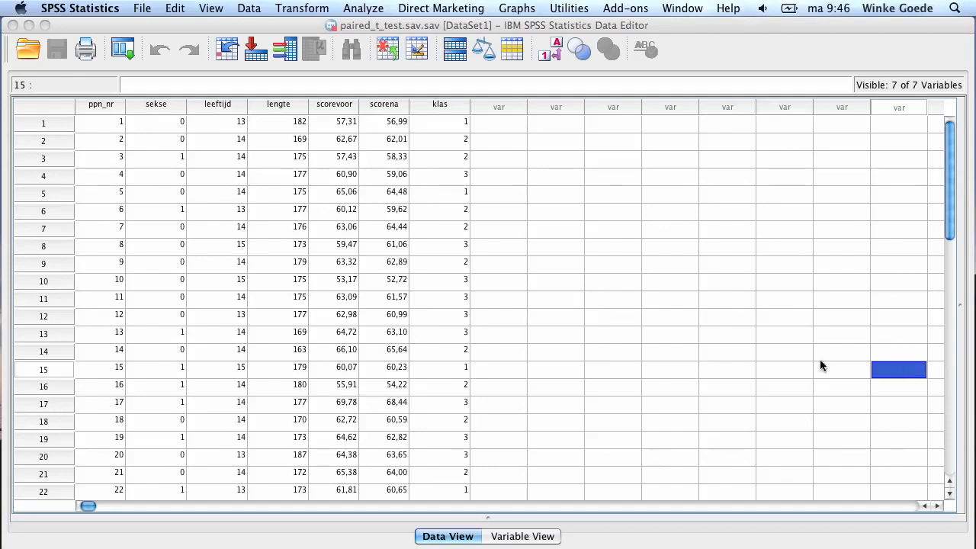
Open Chart Builder and place a simple scatter plot from the Scatter/Dot gallery on the canvas
click(517, 8)
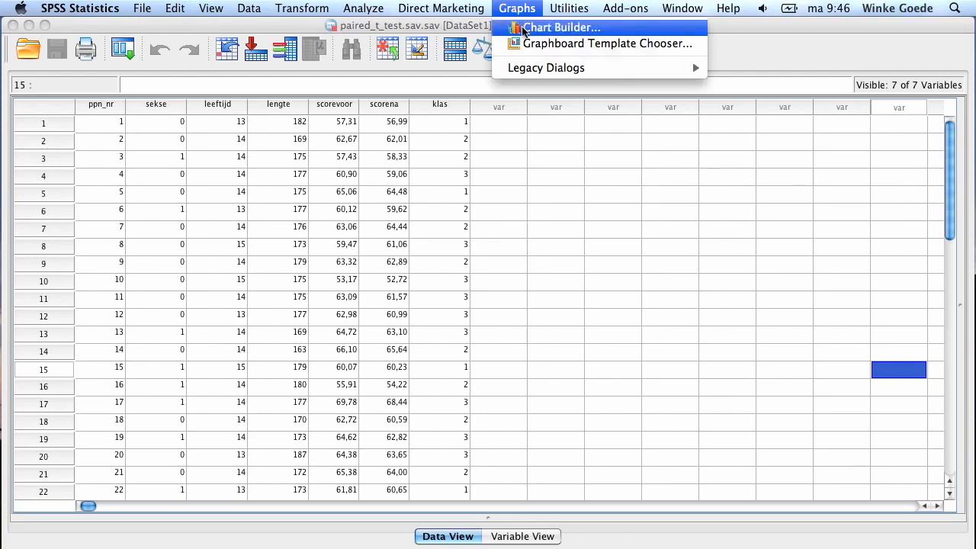
click(523, 29)
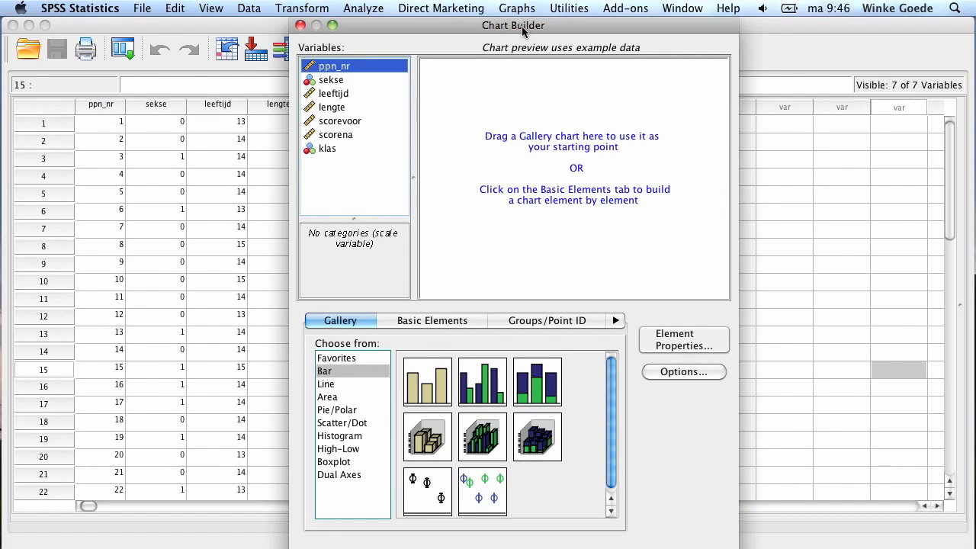
click(350, 424)
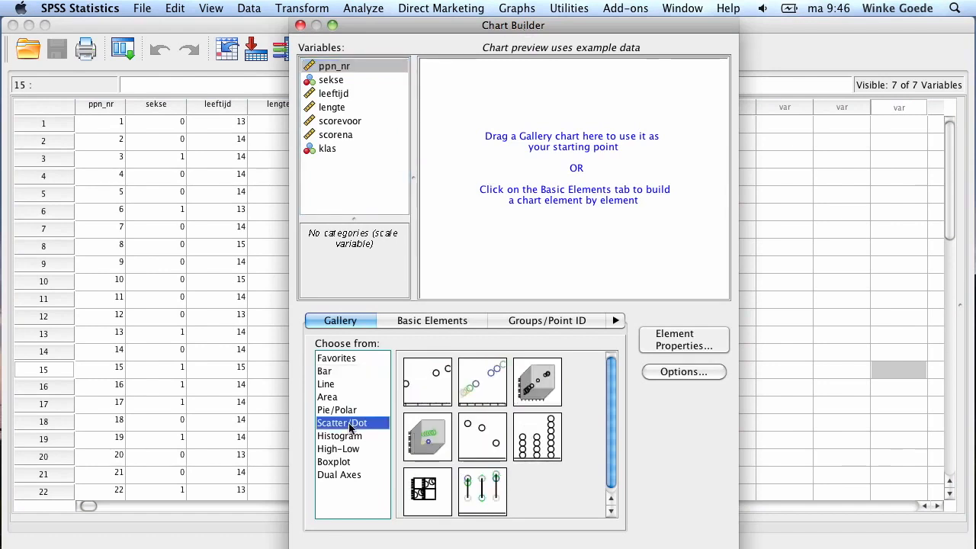
double_click(420, 388)
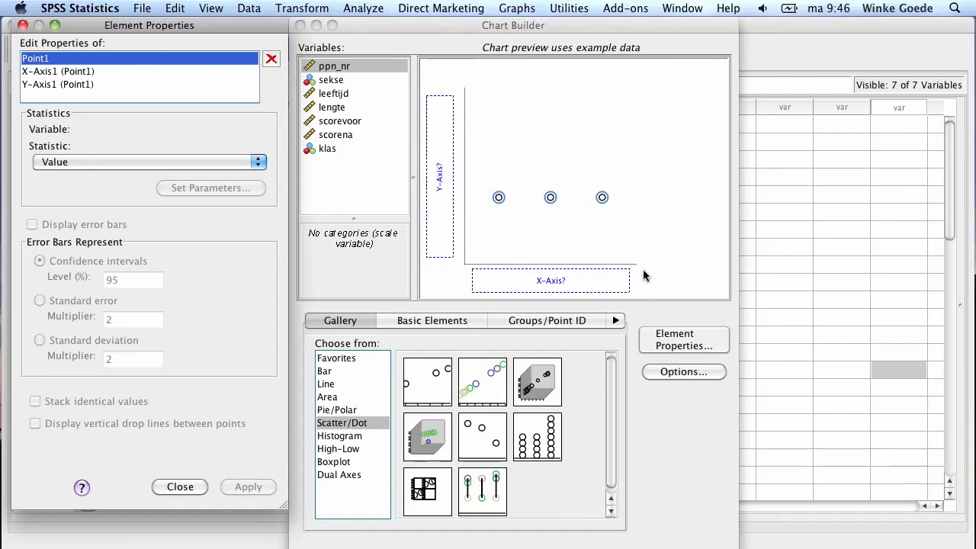
Assign klas to the X axis and scorena to the Y axis of the scatter plot
click(353, 122)
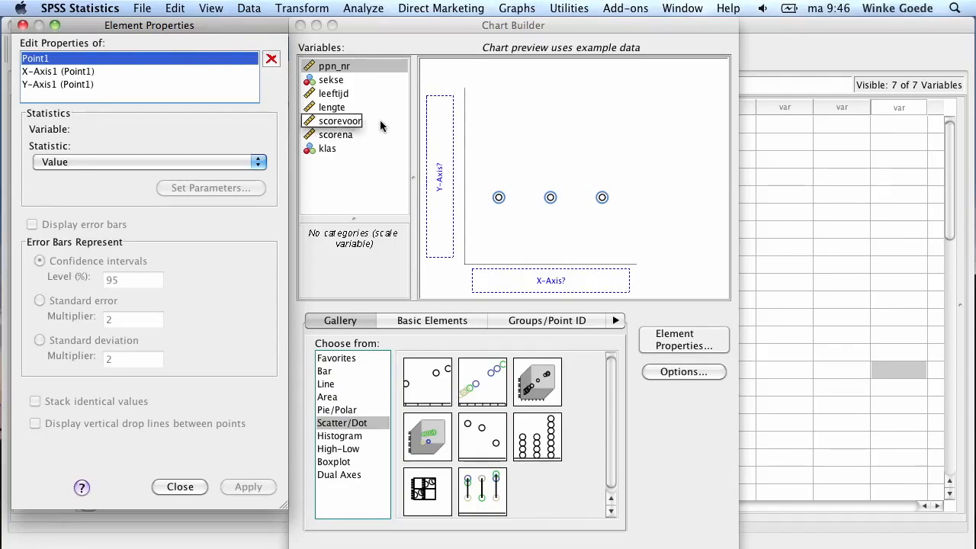
click(337, 150)
drag(327, 151, 552, 277)
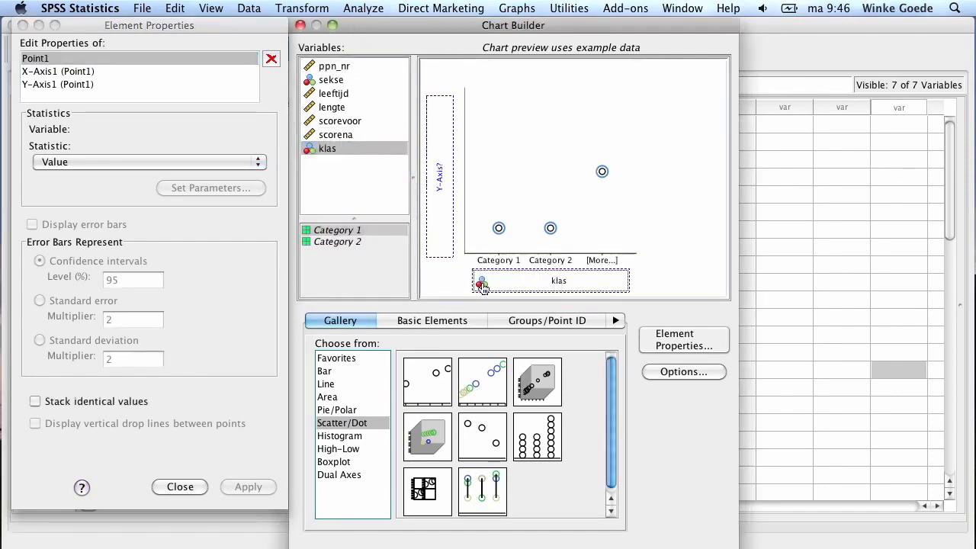
click(338, 135)
drag(337, 135, 441, 176)
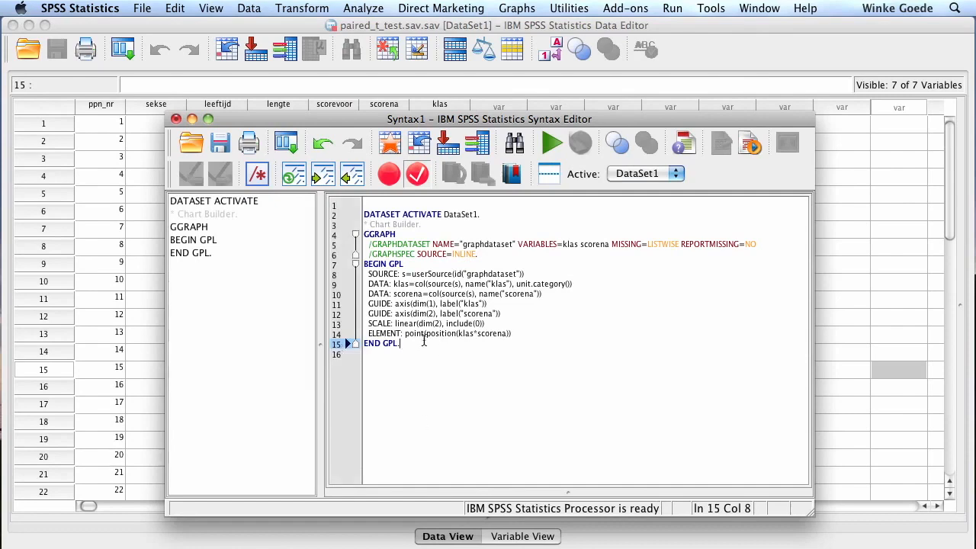
Select the pasted GGRAPH chart syntax and run it
drag(424, 341, 510, 200)
click(551, 142)
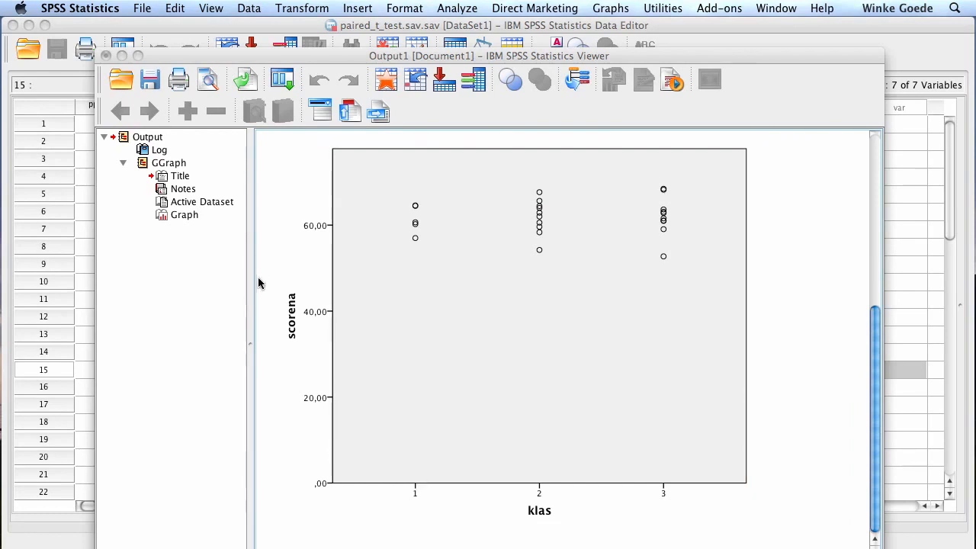
Return to the data editor and reopen Chart Builder
click(779, 459)
key(F9)
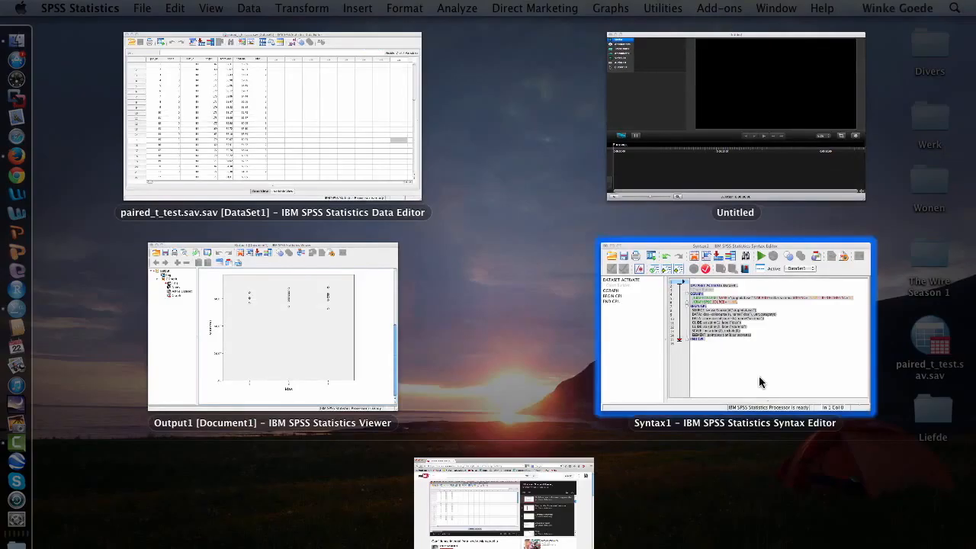
click(249, 140)
click(513, 8)
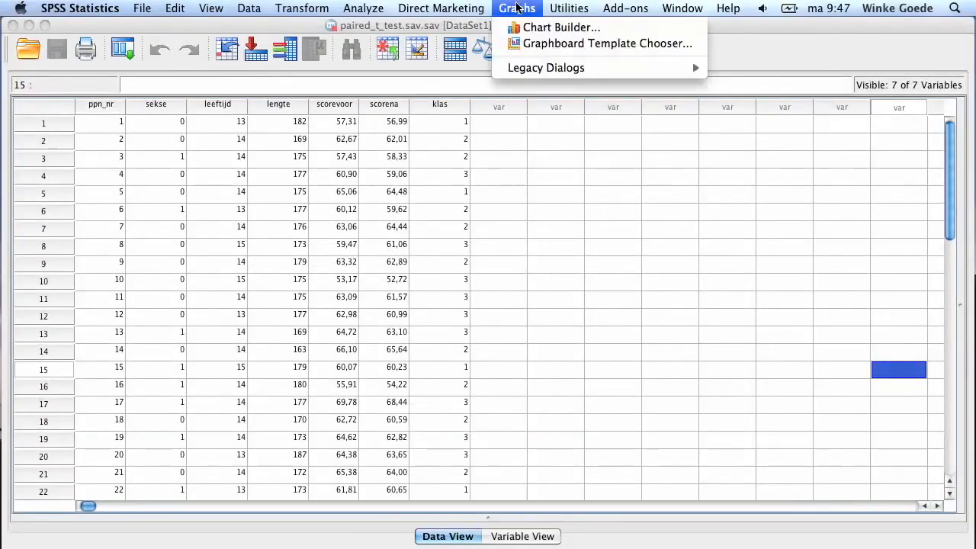
click(521, 28)
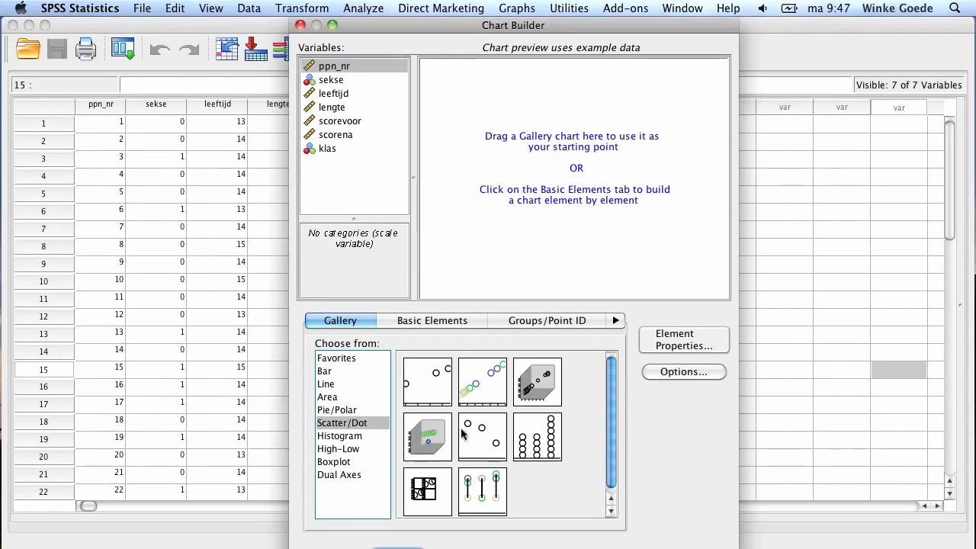
Build a simple scatter plot with scorevoor on the X axis and scorena on the Y axis
double_click(421, 384)
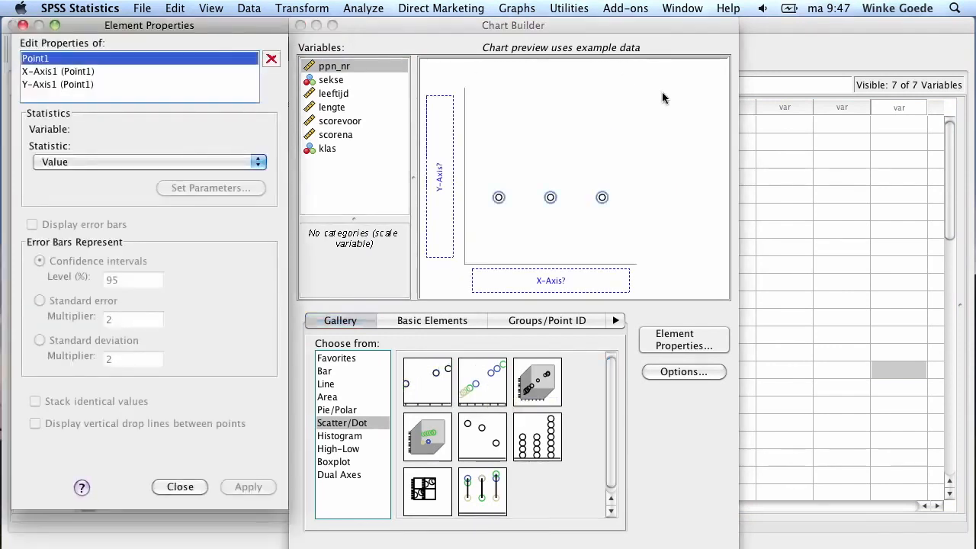
click(336, 135)
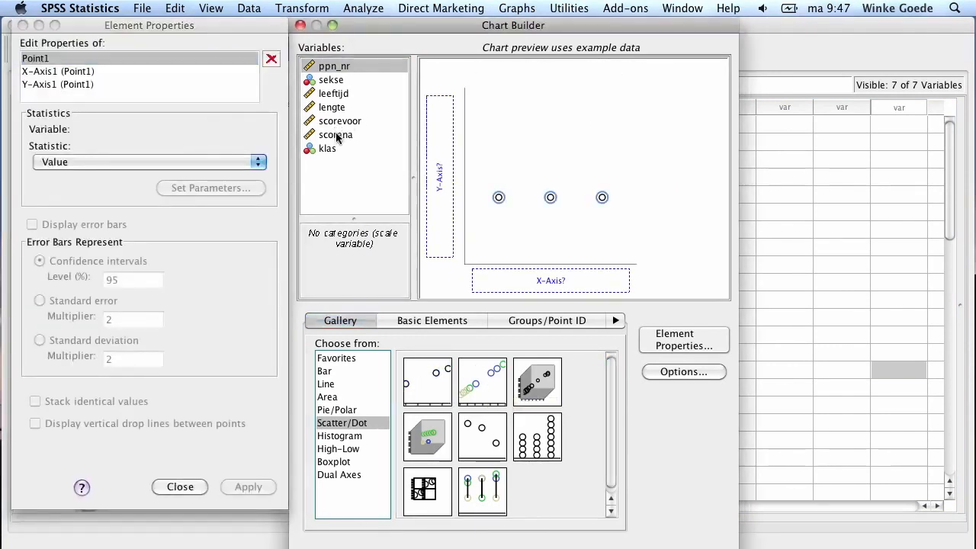
drag(338, 139, 437, 147)
drag(347, 120, 591, 282)
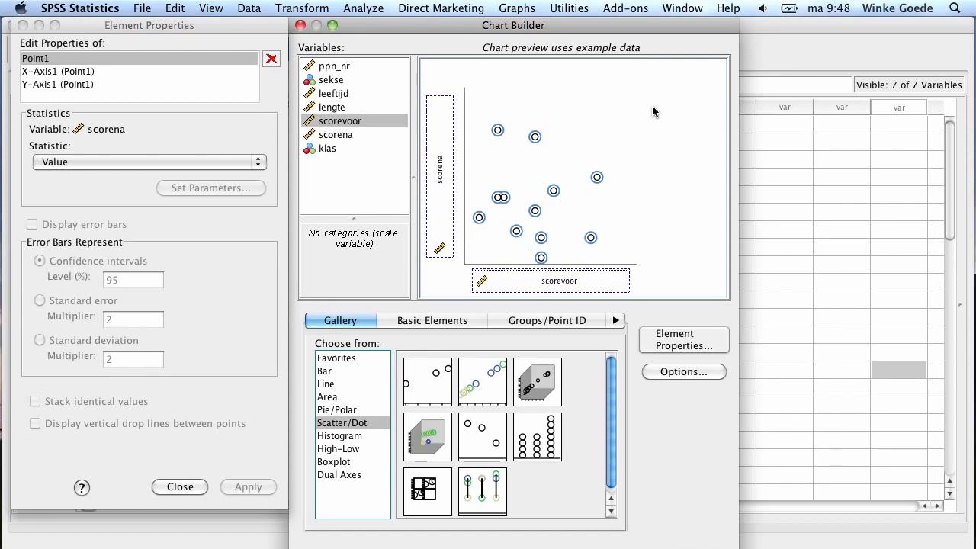
Switch to a grouped scatter coloured by sekse, then reset the Chart Builder canvas
double_click(479, 367)
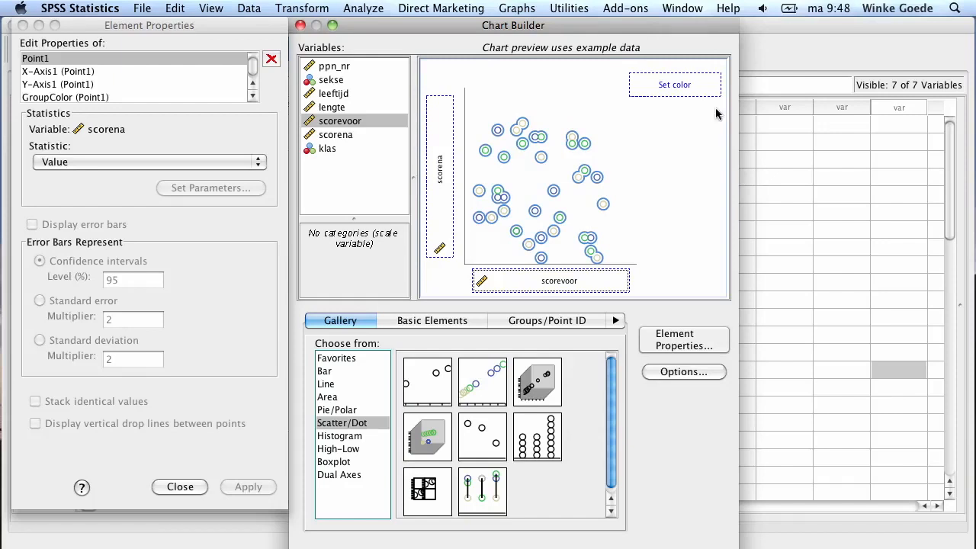
click(329, 82)
drag(329, 84, 671, 87)
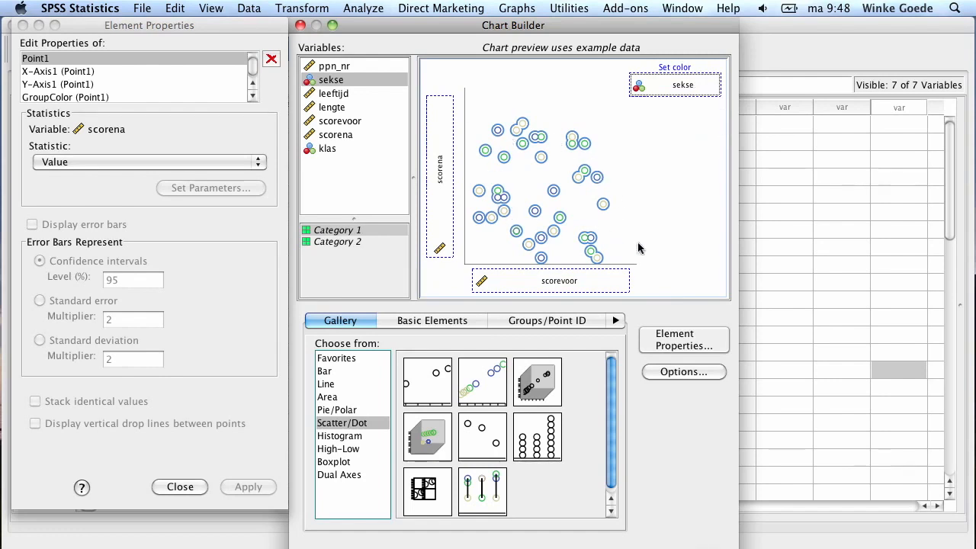
click(398, 548)
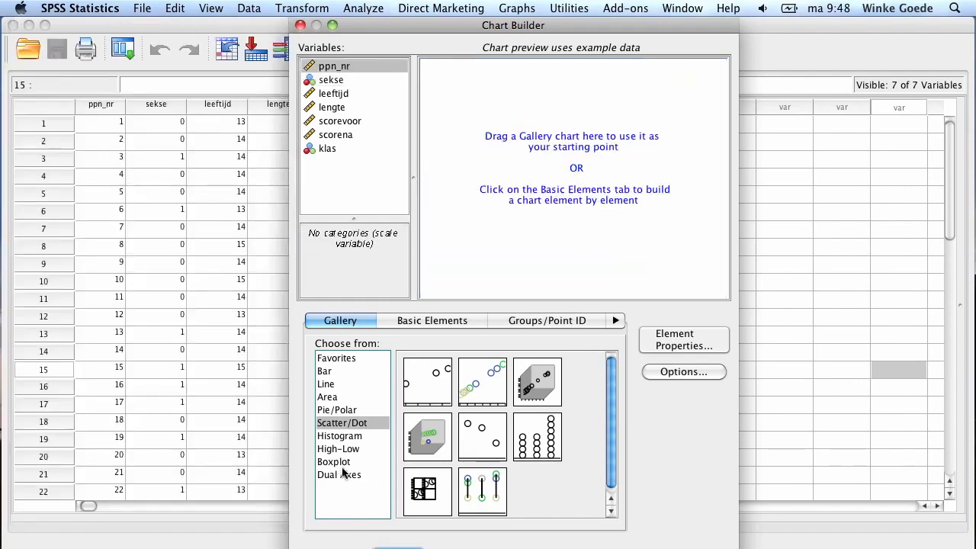
Build a simple bar chart with klas on the X axis and mean scorena on the Y axis
click(335, 373)
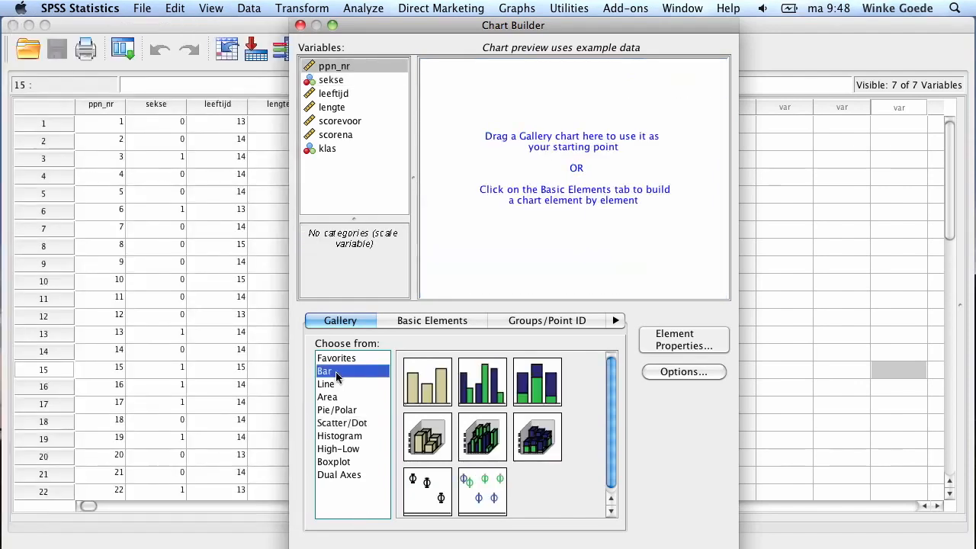
drag(427, 382, 565, 183)
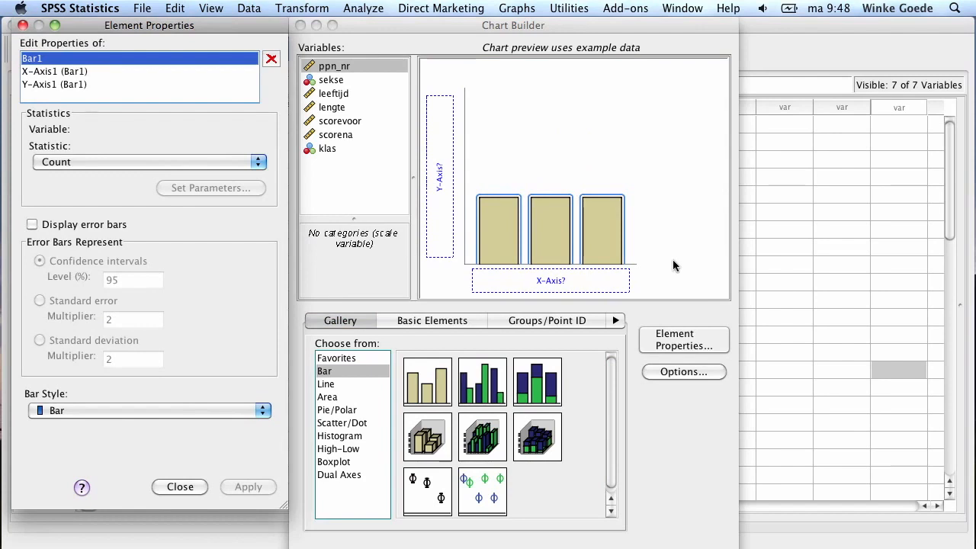
drag(324, 148, 557, 282)
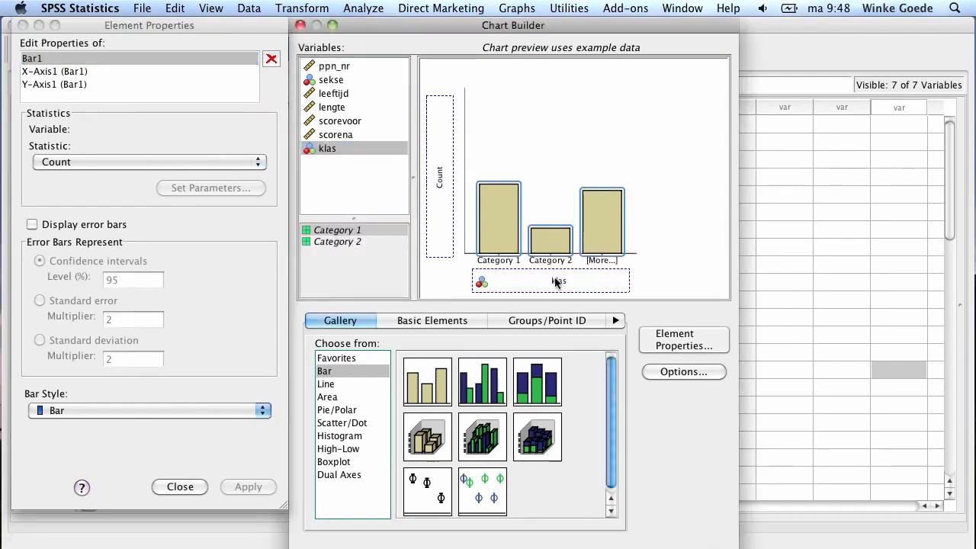
click(347, 135)
drag(347, 135, 439, 175)
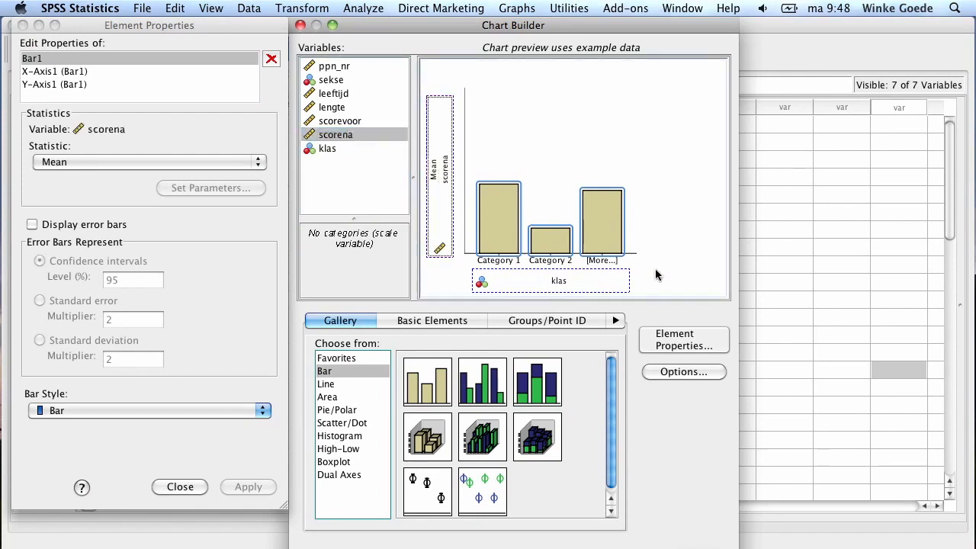
Switch to a clustered bar chart, cluster the bars by sekse and put scorena back on the Y axis
drag(485, 397, 646, 131)
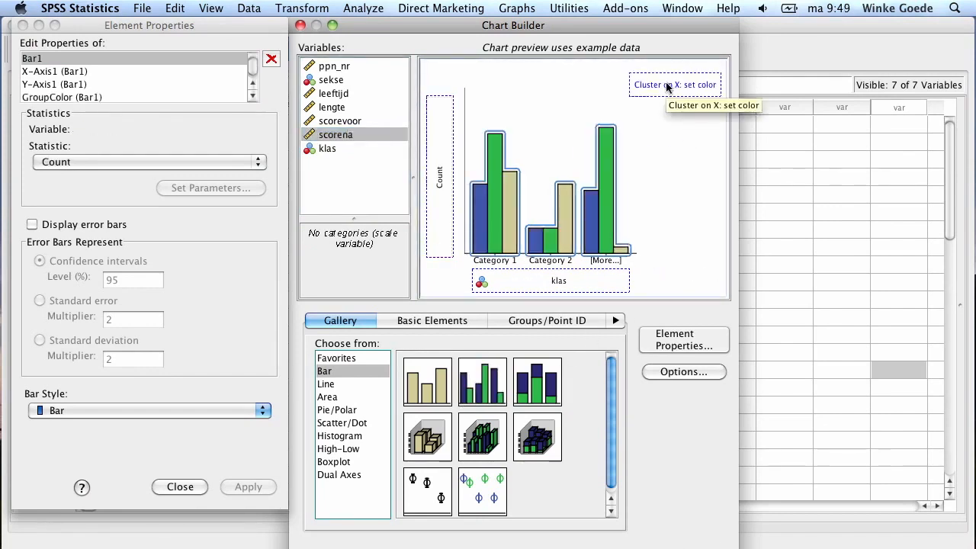
drag(339, 120, 670, 87)
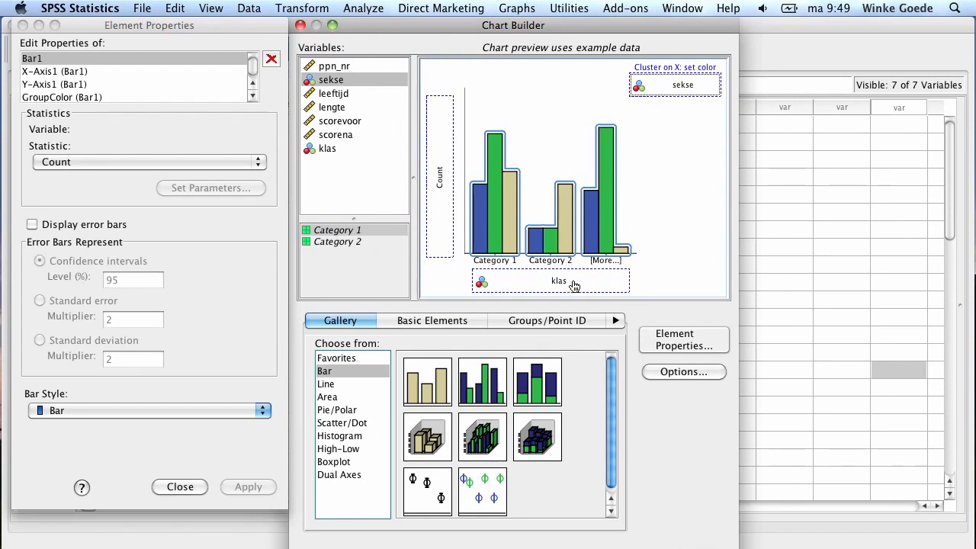
drag(353, 134, 437, 162)
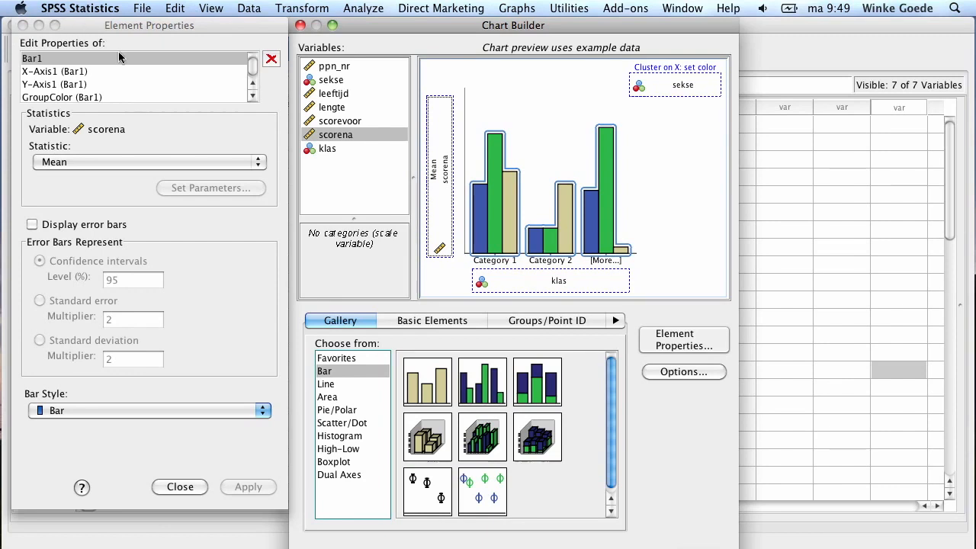
Turn on error bars showing 95% confidence intervals for the bars and apply
click(22, 26)
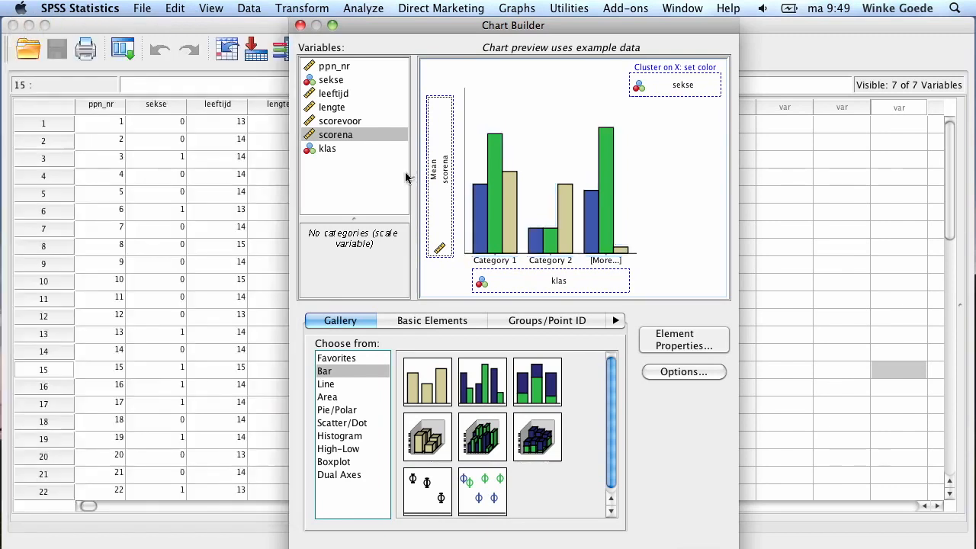
click(668, 343)
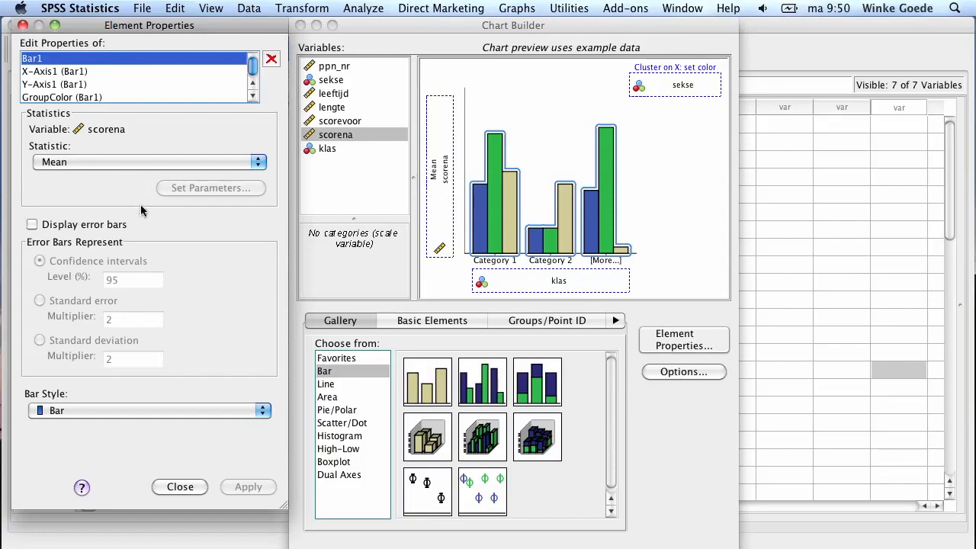
click(32, 225)
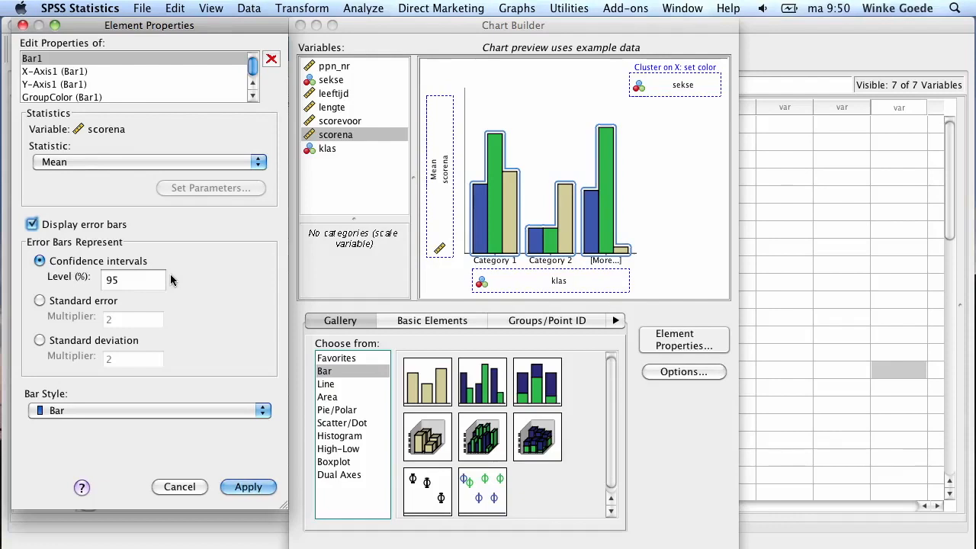
click(262, 491)
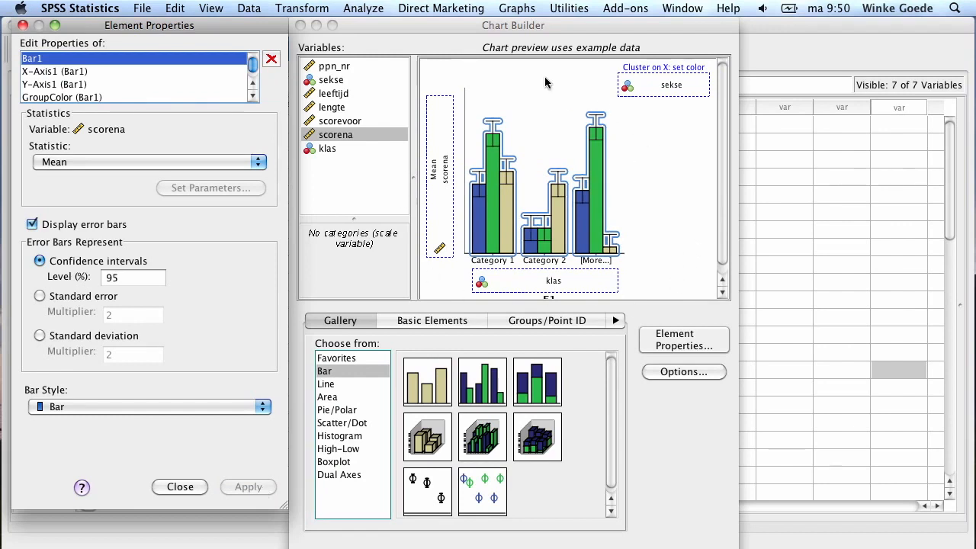
Review the element properties of the X axis, Y axis and colour grouping
click(56, 74)
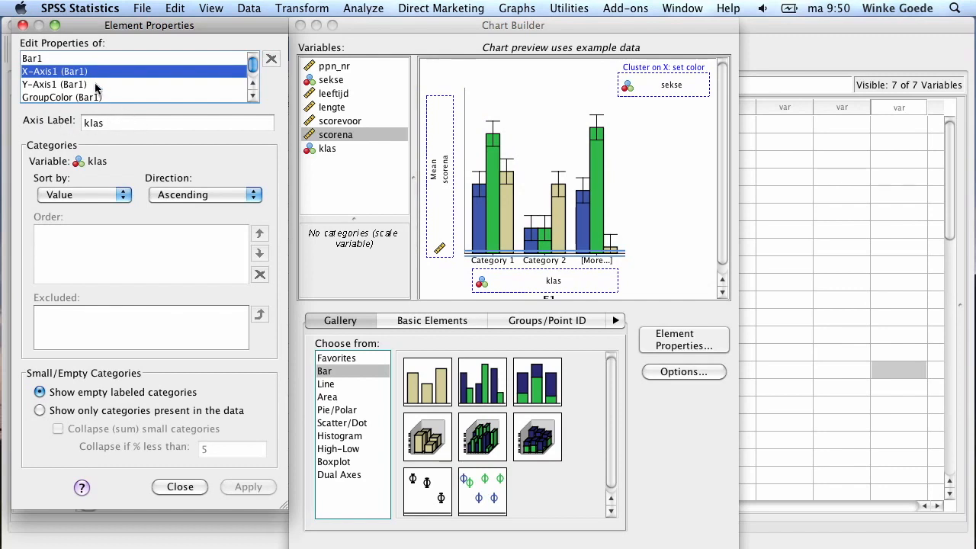
click(47, 84)
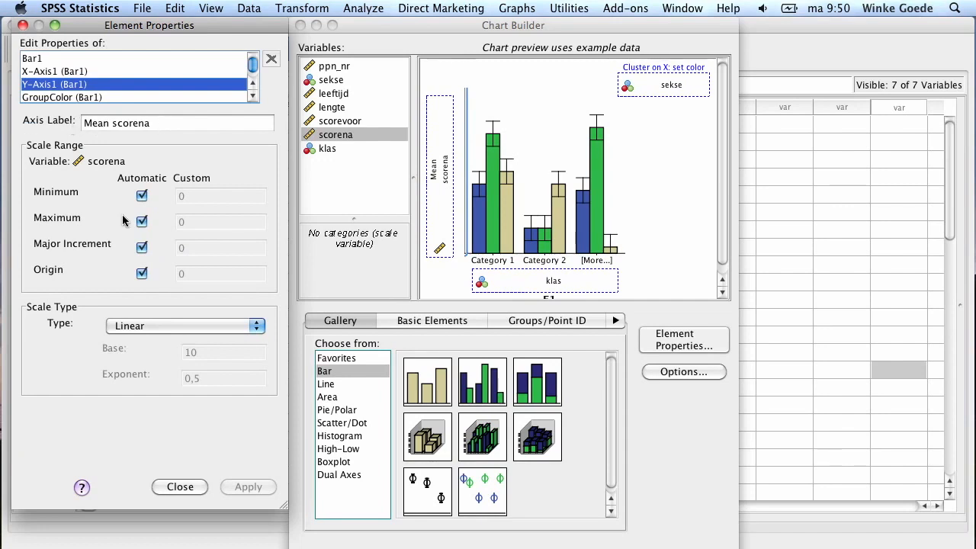
click(68, 97)
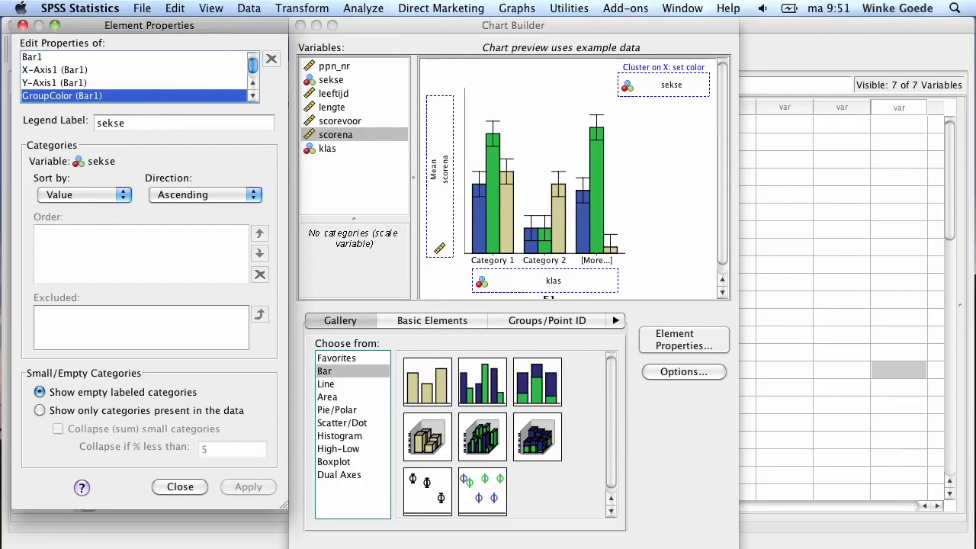
Paste the bar chart syntax into the syntax editor, select its GGRAPH block and run it
click(532, 547)
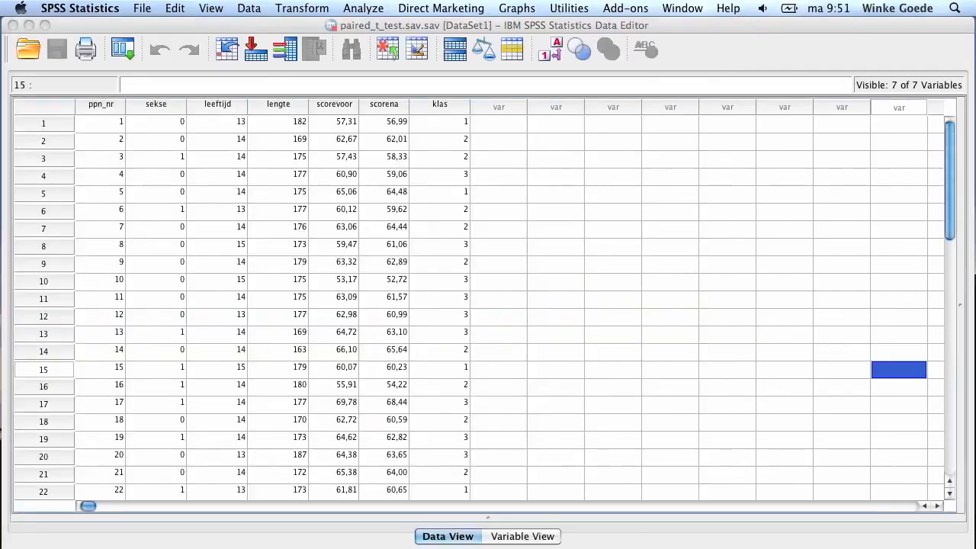
key(ctrl+Up)
click(719, 370)
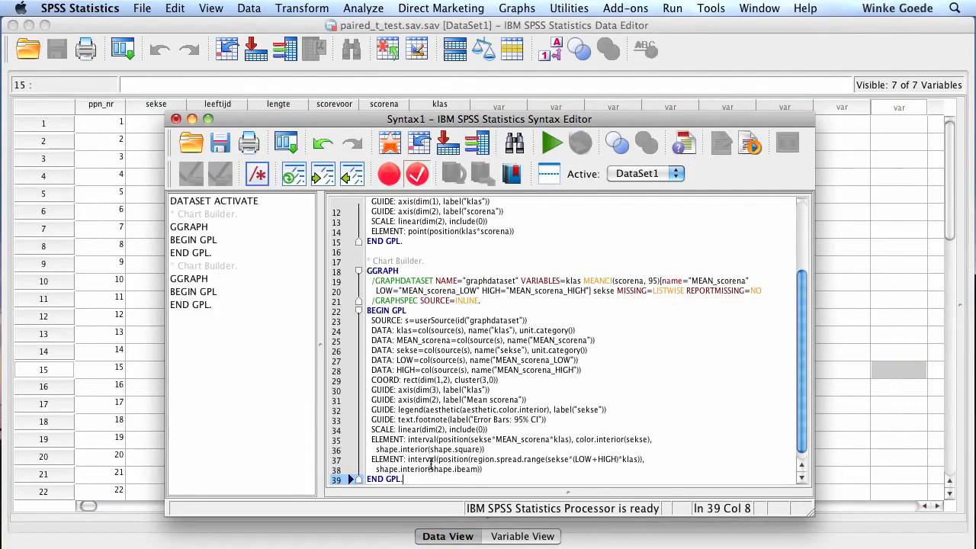
drag(431, 479, 367, 271)
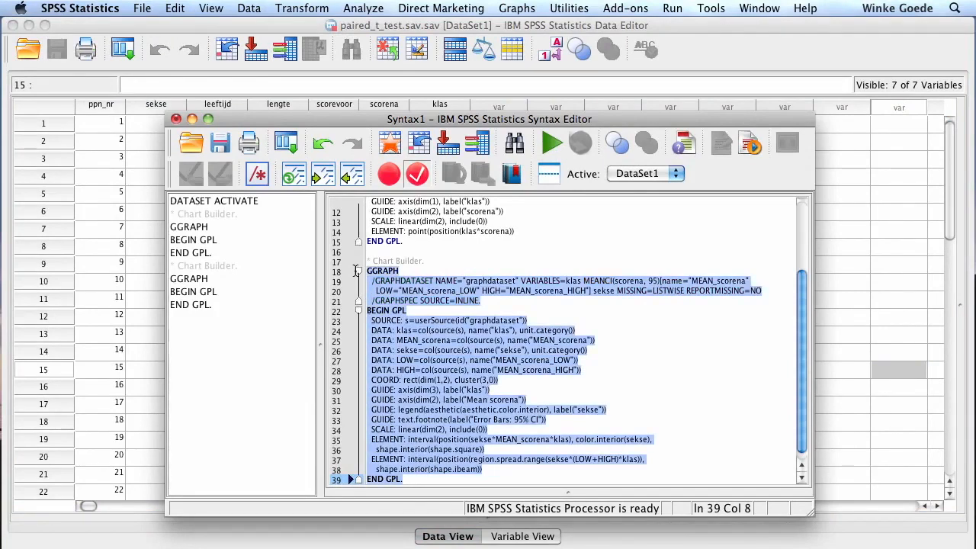
click(552, 145)
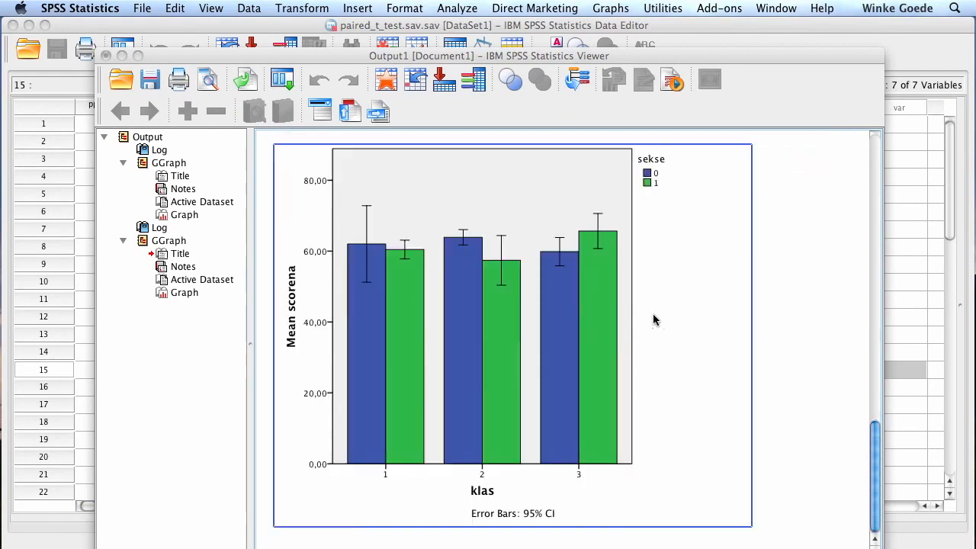
Open Chart Builder from the data editor and start a new simple line chart
scroll(654, 320, up, 1)
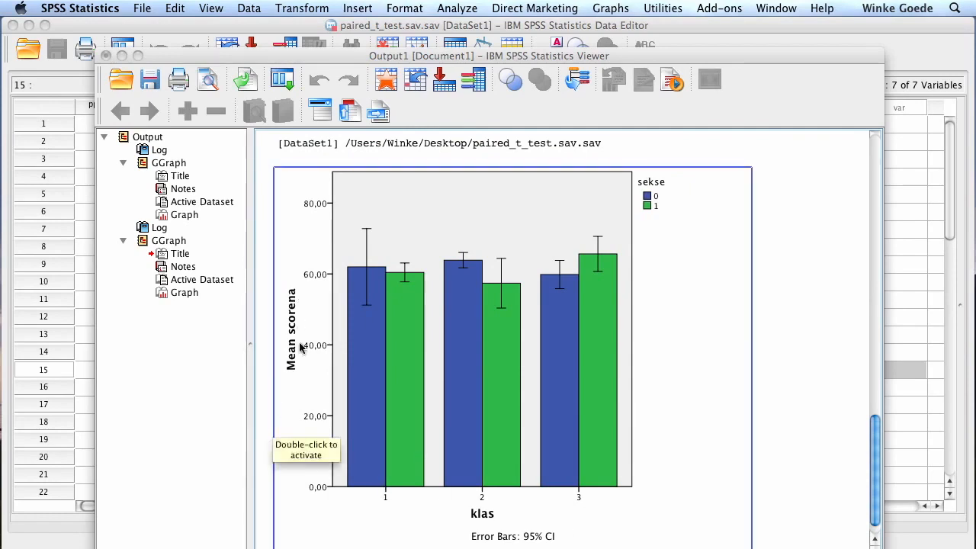
key(F3)
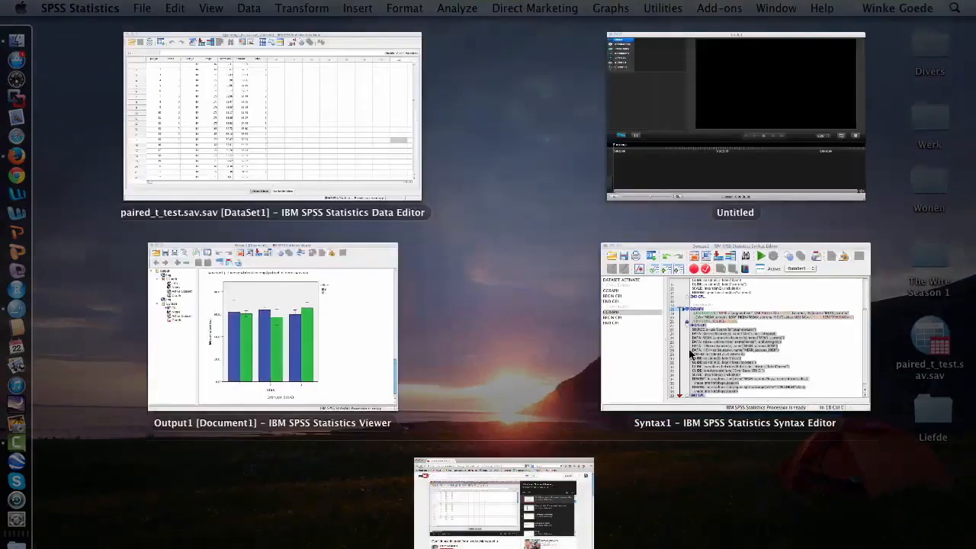
click(244, 142)
click(517, 8)
click(526, 28)
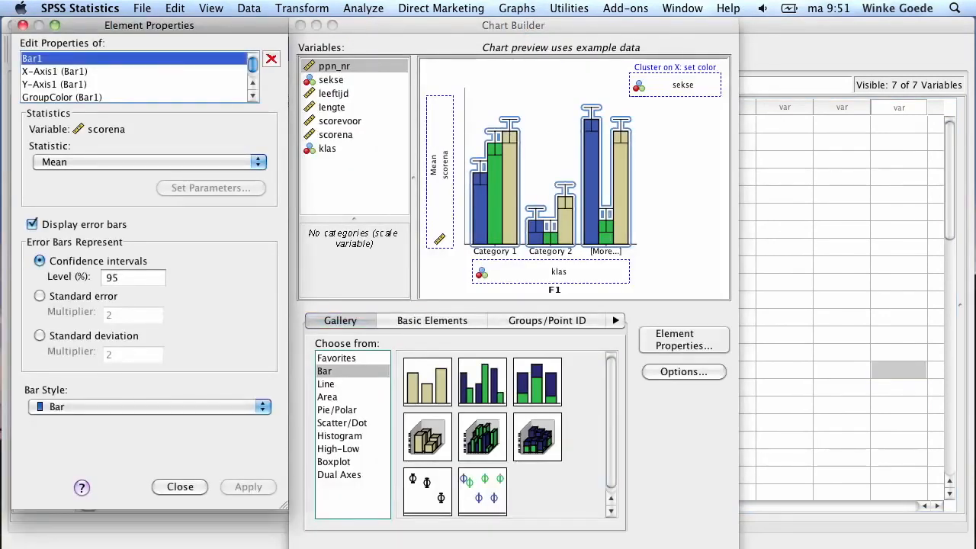
click(398, 548)
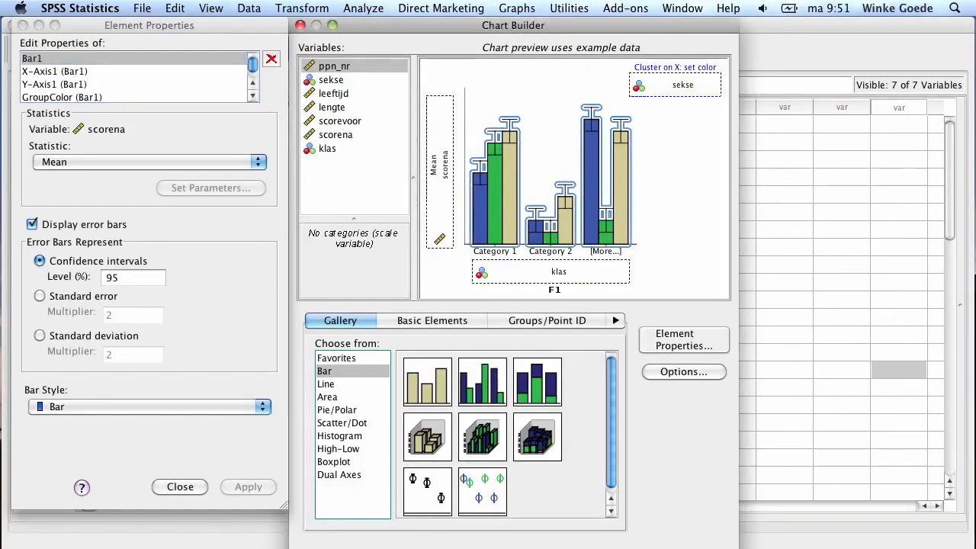
click(332, 387)
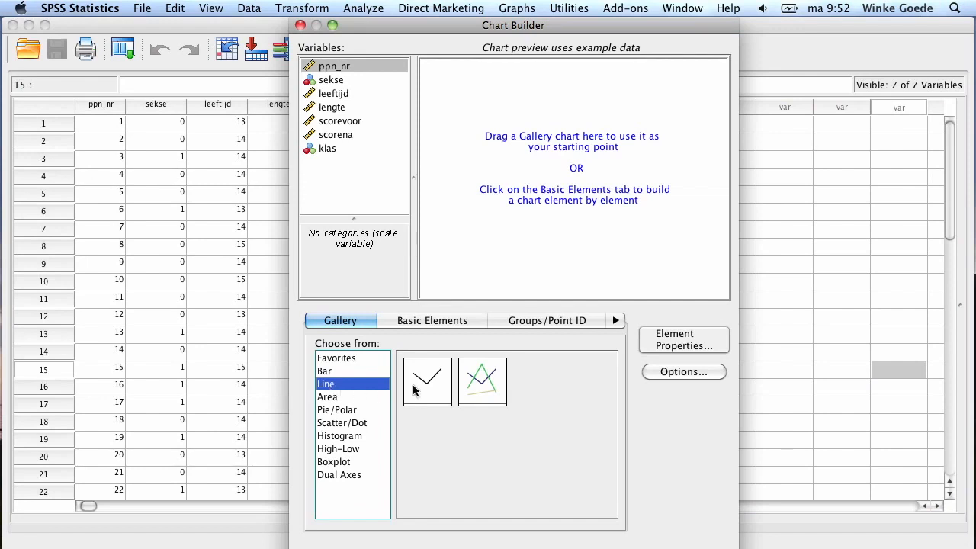
click(438, 389)
double_click(437, 389)
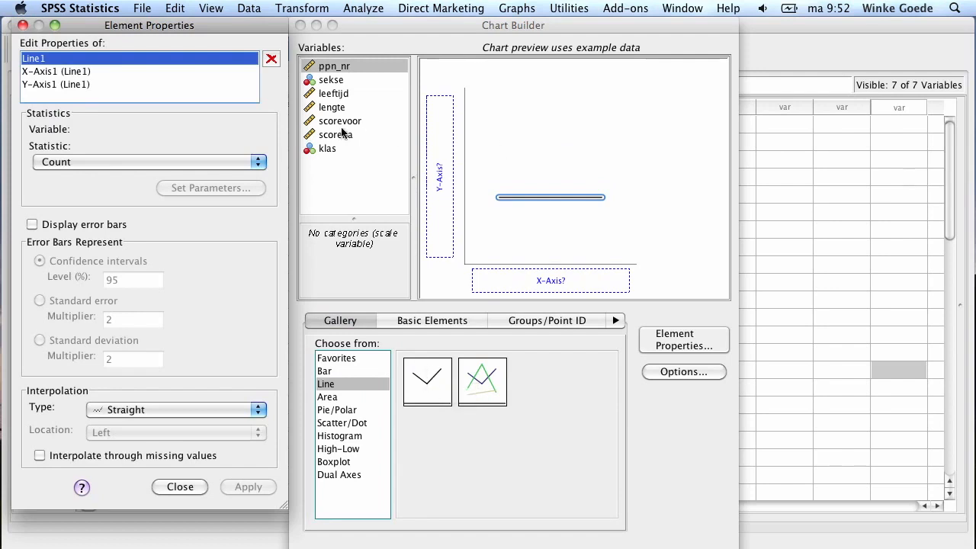
Put klas on the X axis and scorena on the Y axis of the line chart
drag(314, 150, 518, 280)
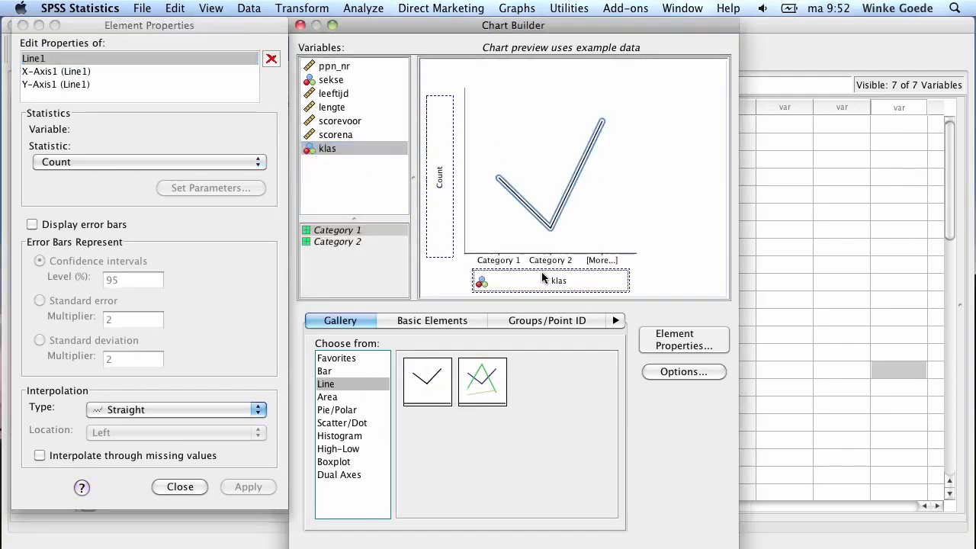
drag(345, 135, 440, 147)
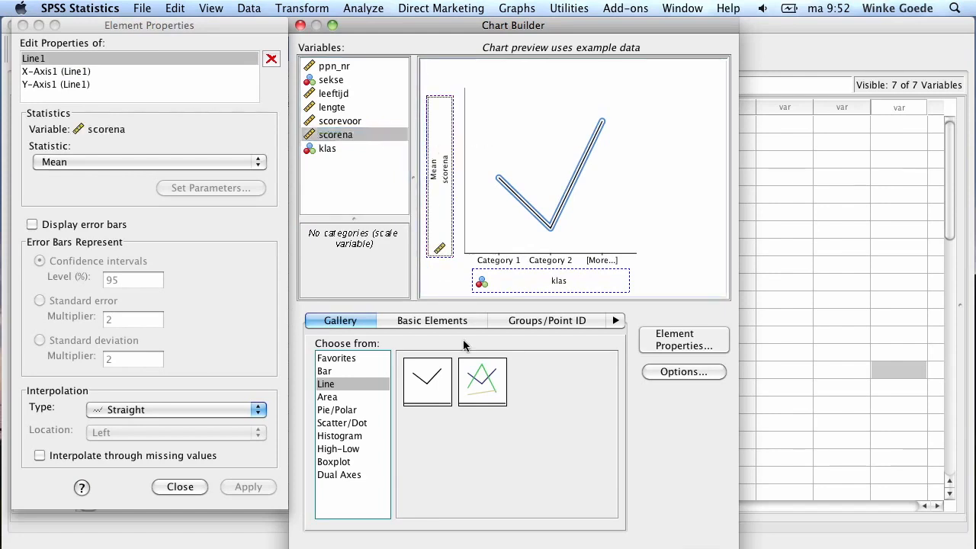
Switch to a multiple line chart coloured by sekse with scorena on the Y axis
double_click(490, 378)
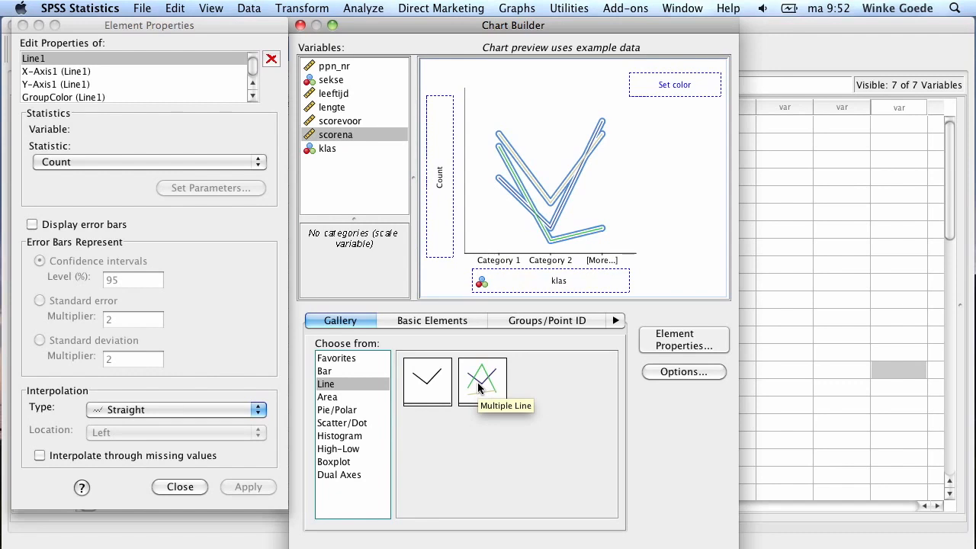
drag(333, 81, 665, 89)
drag(339, 136, 443, 181)
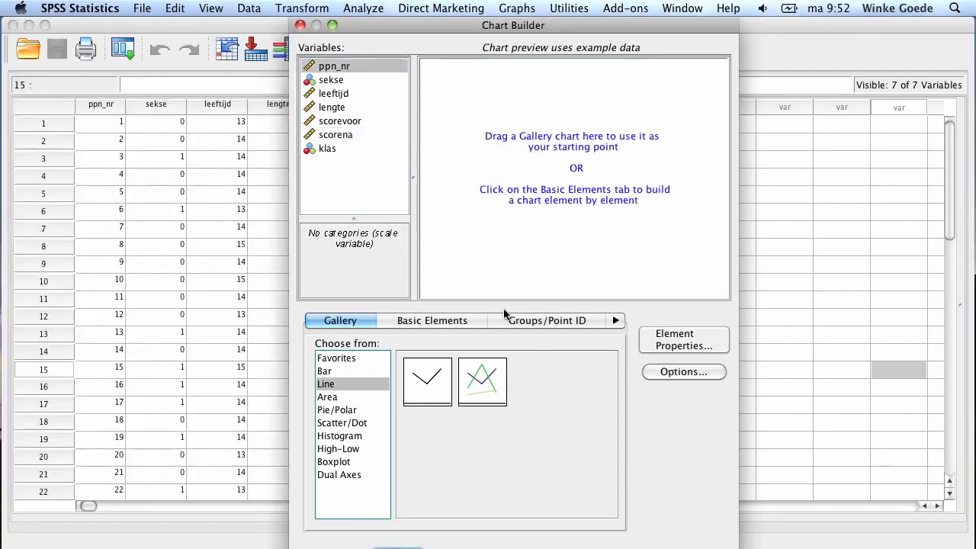
Restart the multiple line chart and place scorevoor and scorena together on the Y axis as a summary group
double_click(478, 396)
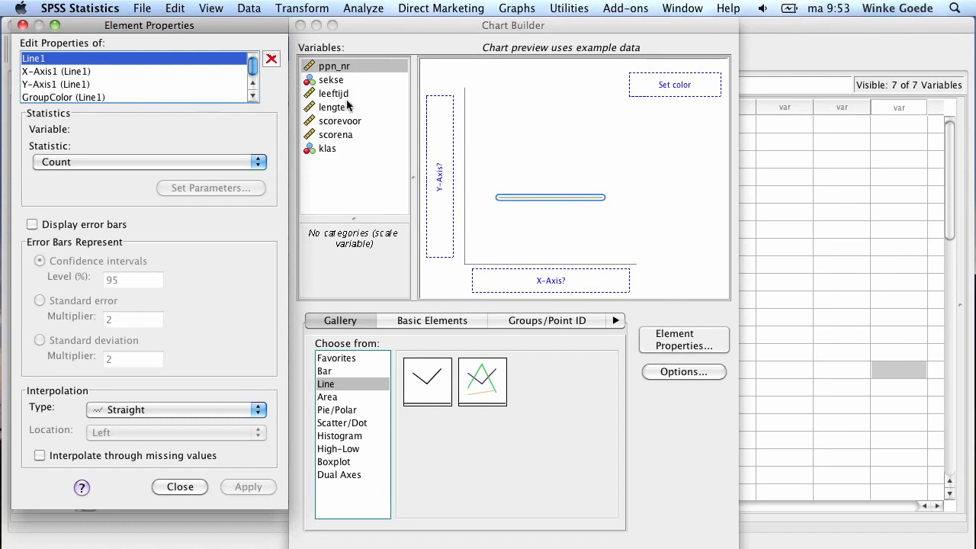
click(341, 126)
mouse_move(340, 127)
mouse_down()
mouse_move(398, 134)
mouse_move(440, 161)
mouse_up()
drag(324, 135, 438, 114)
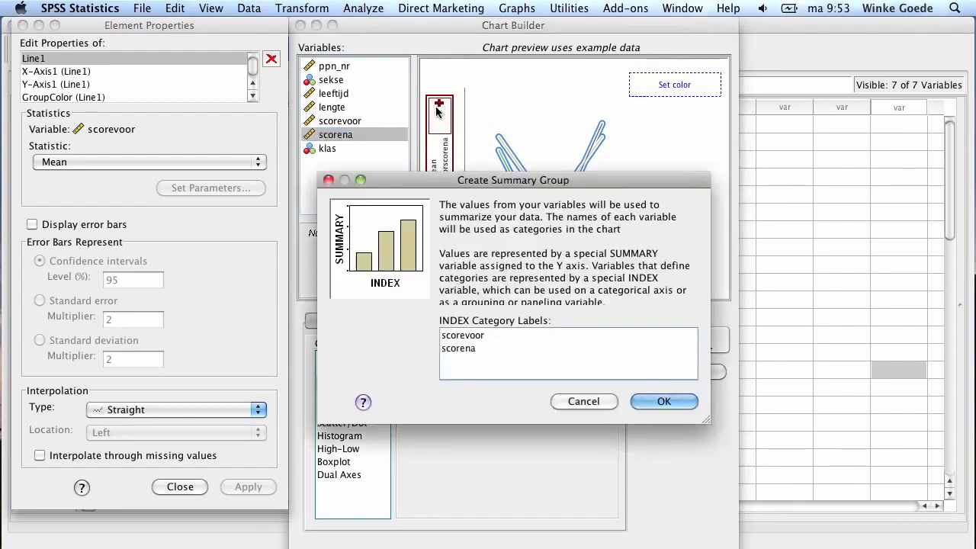
click(669, 399)
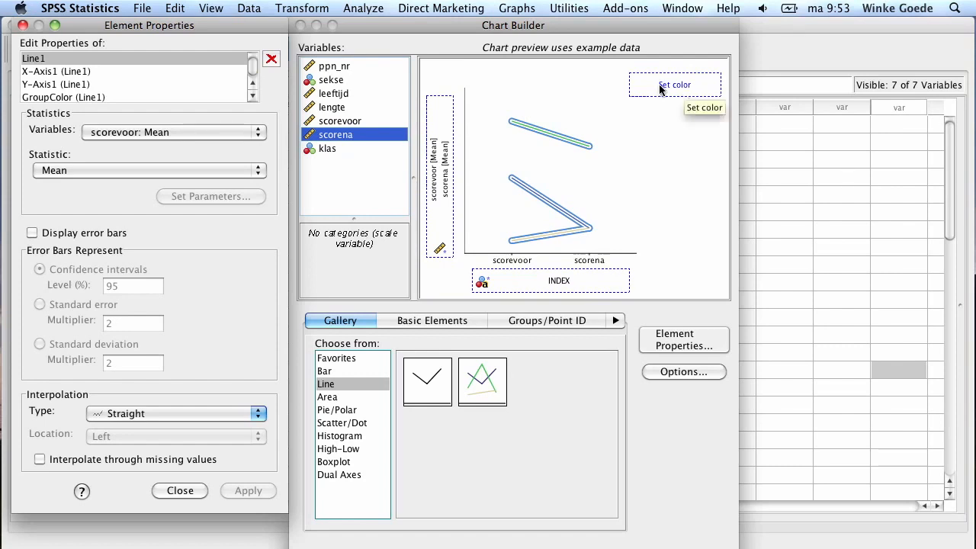
Colour the lines by klas and turn on 95% confidence interval error bars, then apply
drag(321, 155, 665, 82)
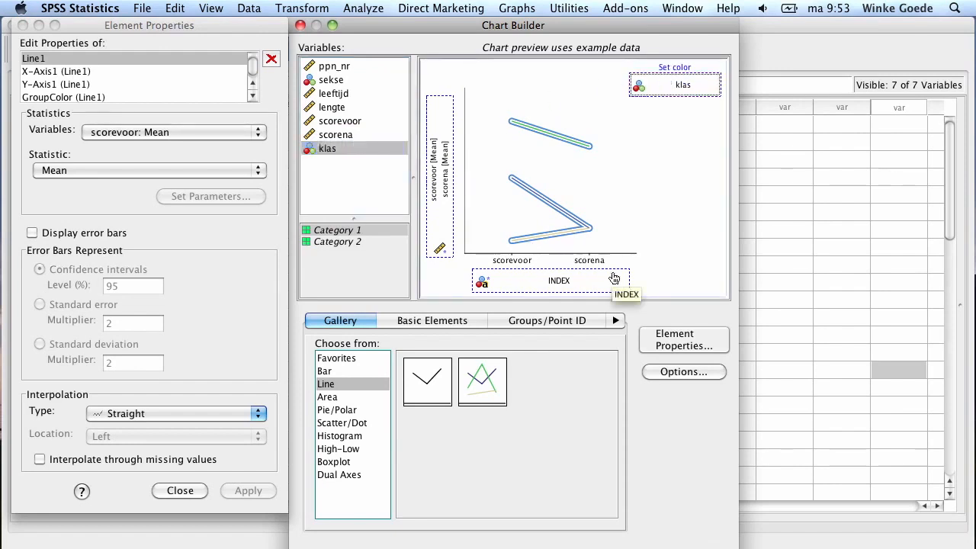
click(55, 74)
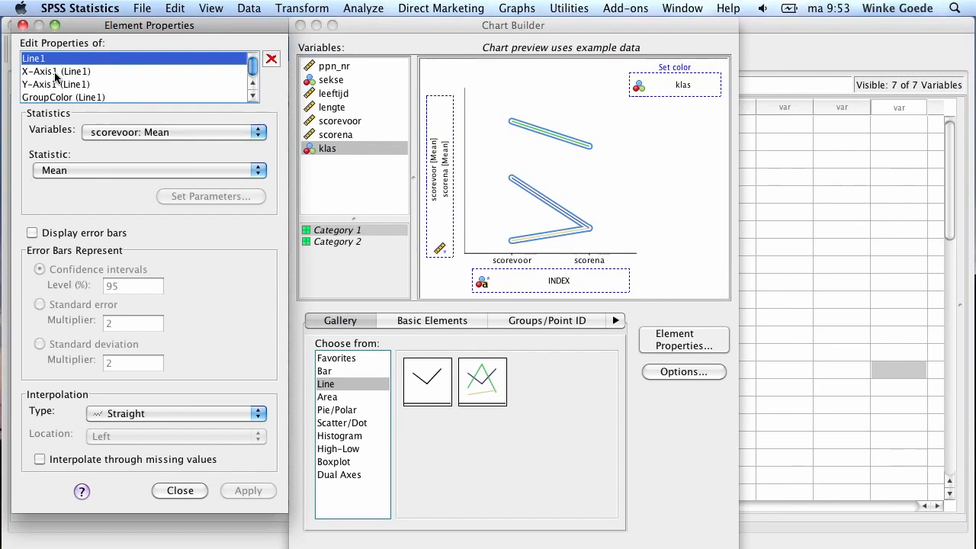
click(74, 235)
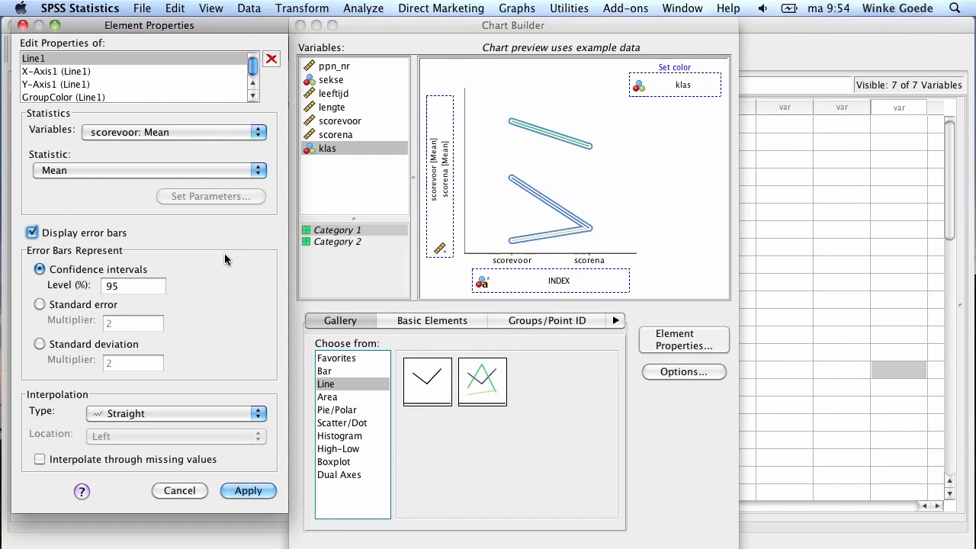
click(265, 491)
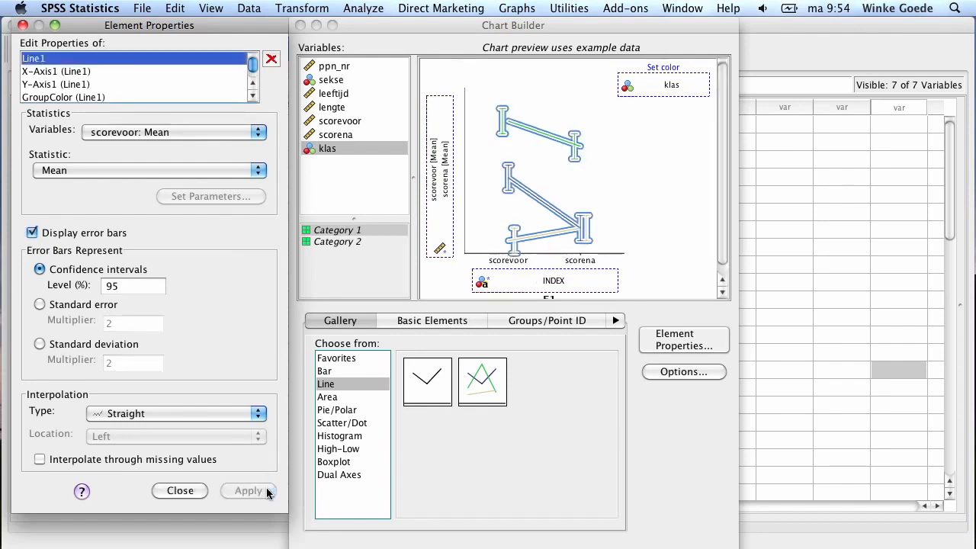
Label the X axis meetmoment and apply the change
click(47, 73)
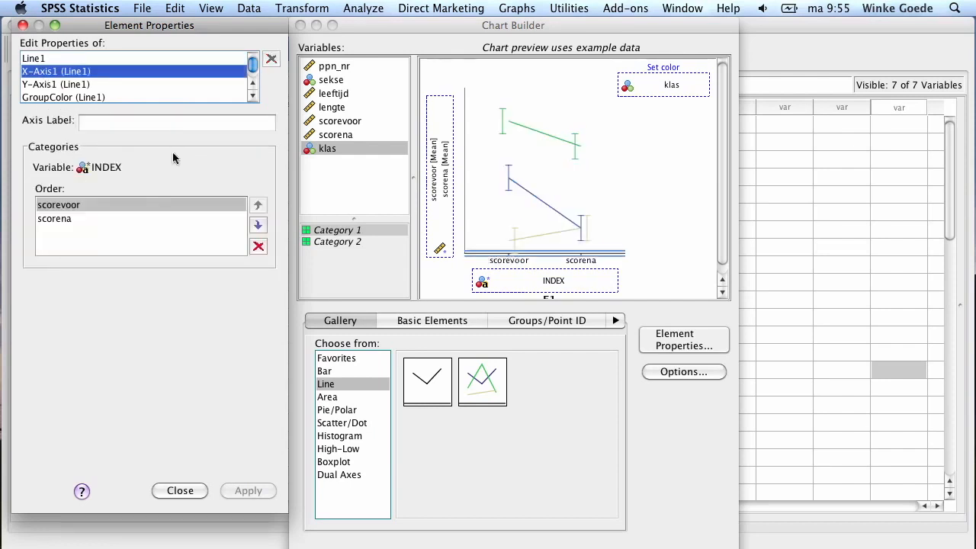
click(151, 124)
text(meetmoment)
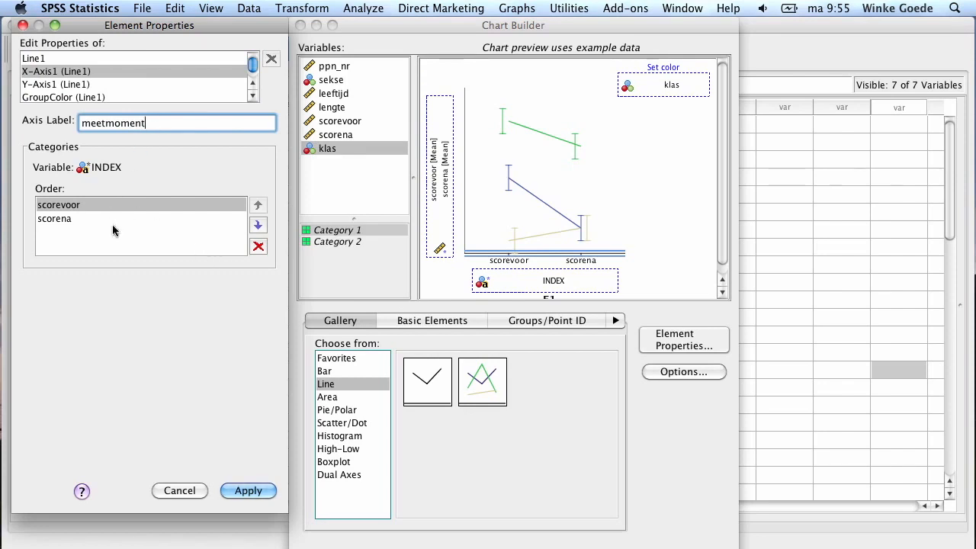
click(258, 225)
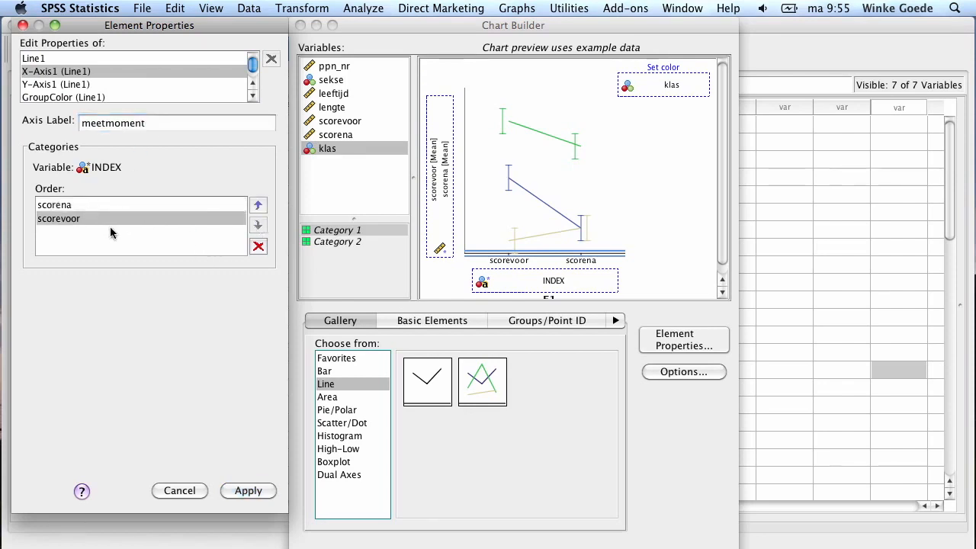
click(258, 208)
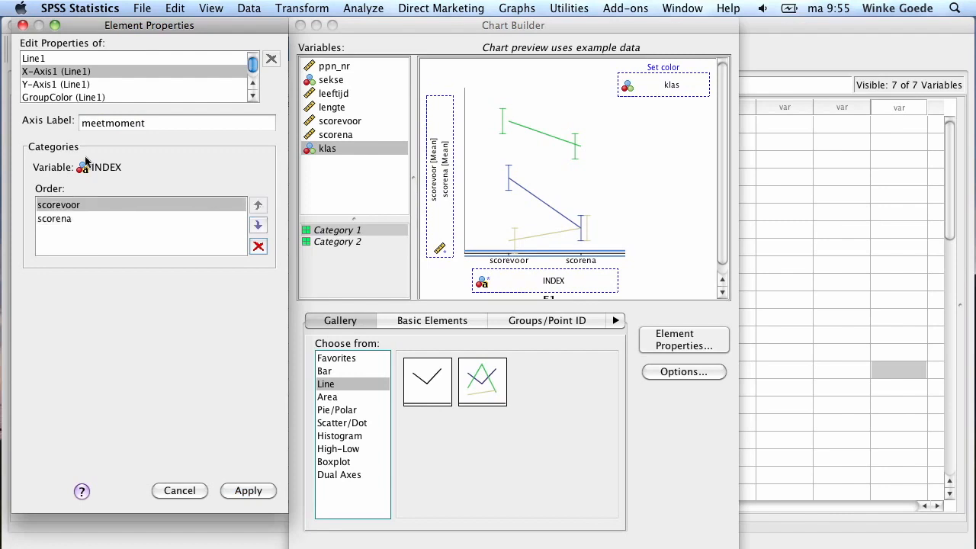
click(248, 491)
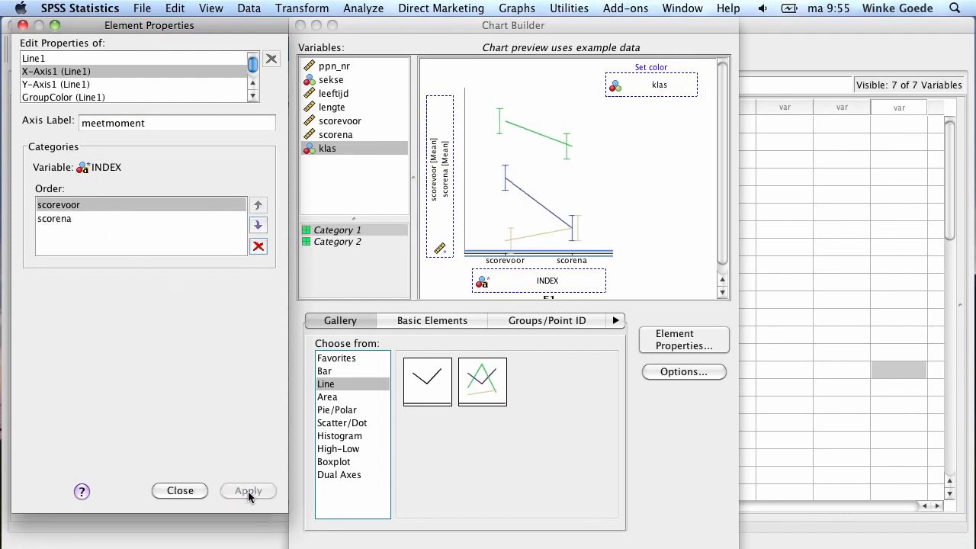
Label the Y axis gemiddelde score toets and apply the change
click(60, 97)
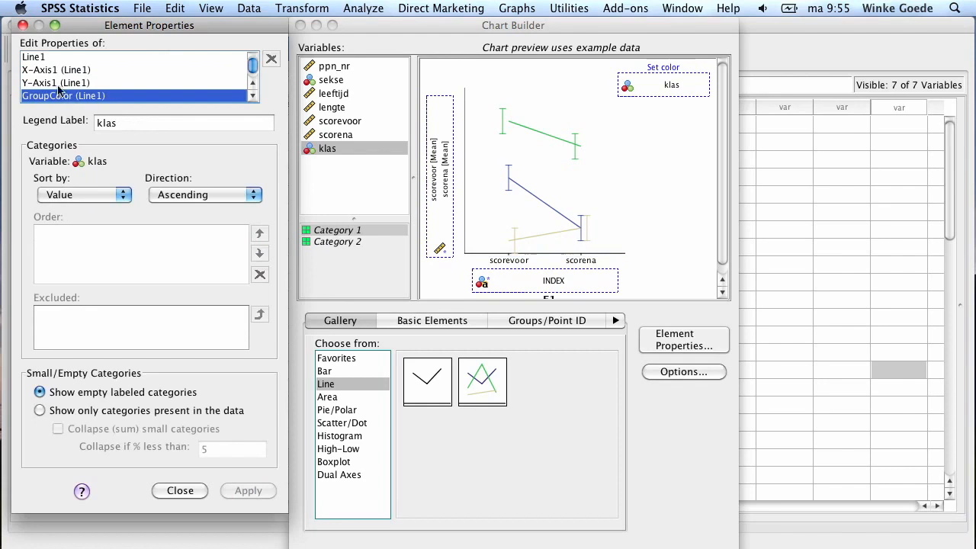
click(55, 84)
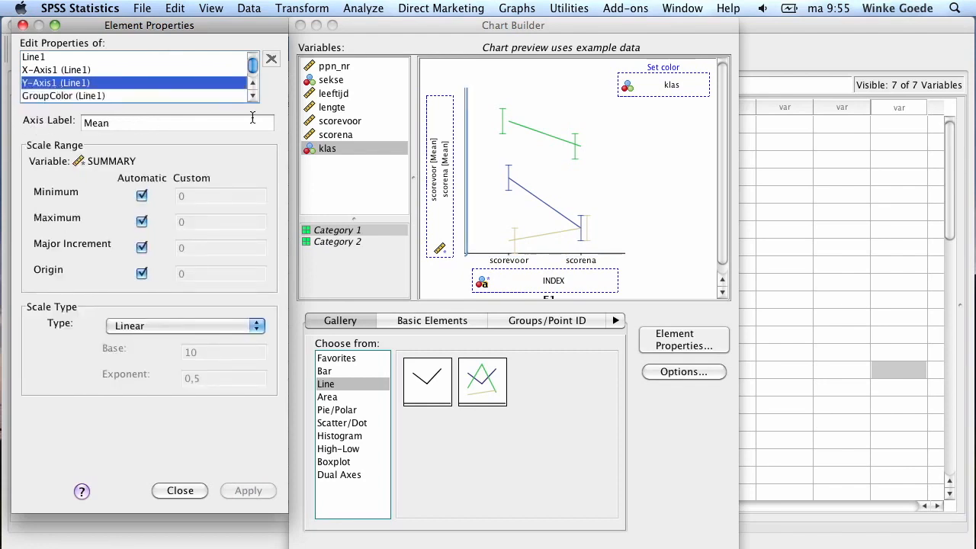
double_click(166, 122)
text(gemiddelde score)
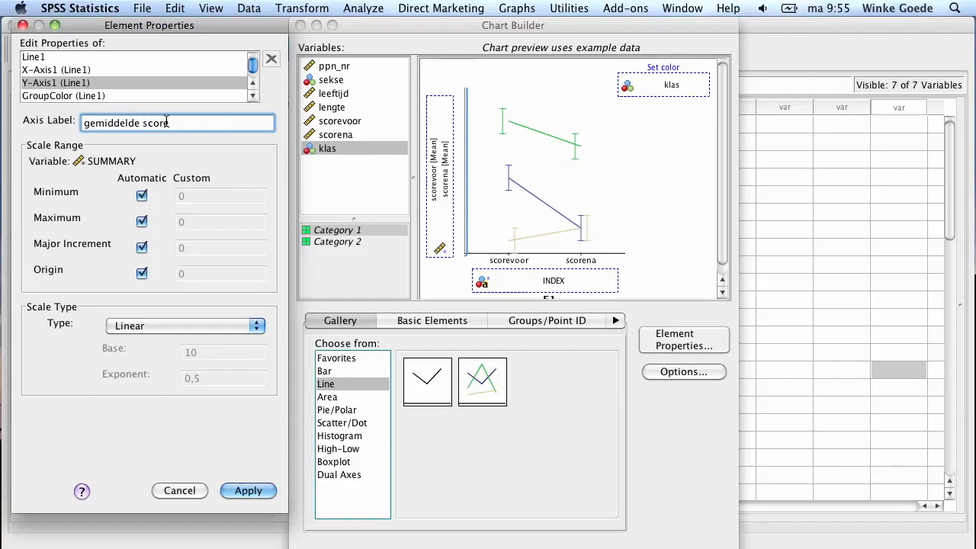
text( totets)
key(BackSpace)
key(BackSpace)
key(BackSpace)
key(BackSpace)
text(ets)
click(267, 492)
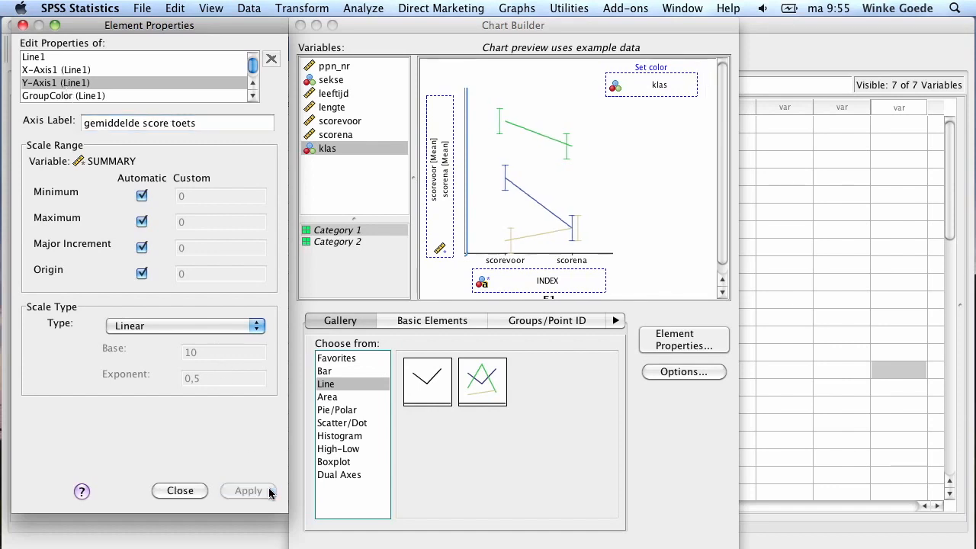
Select the pasted line chart's GGRAPH block in the syntax editor and run it
click(58, 95)
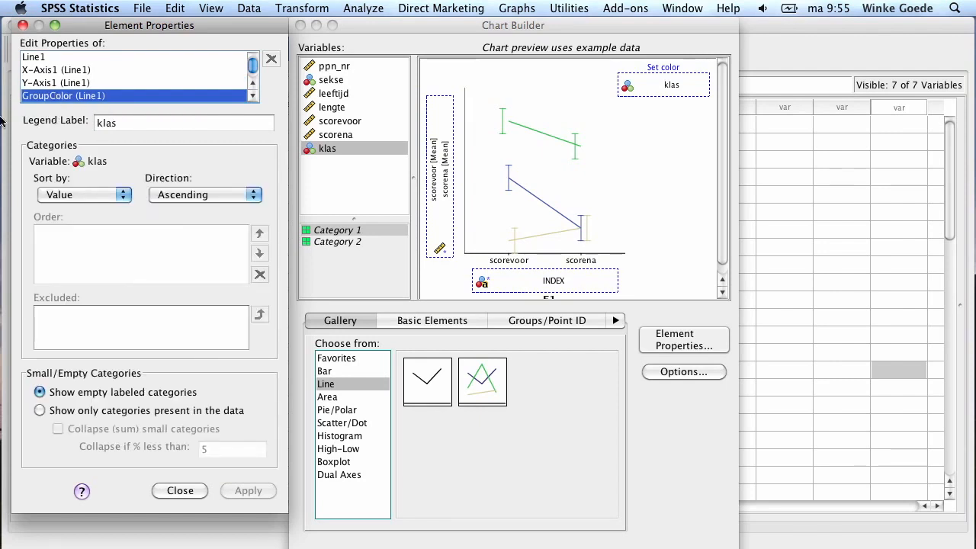
click(156, 124)
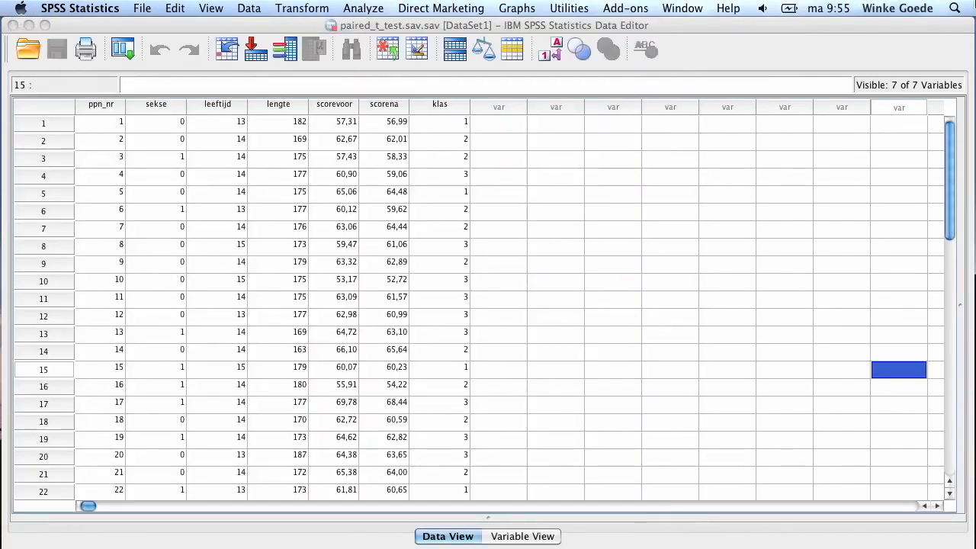
key(ctrl+Up)
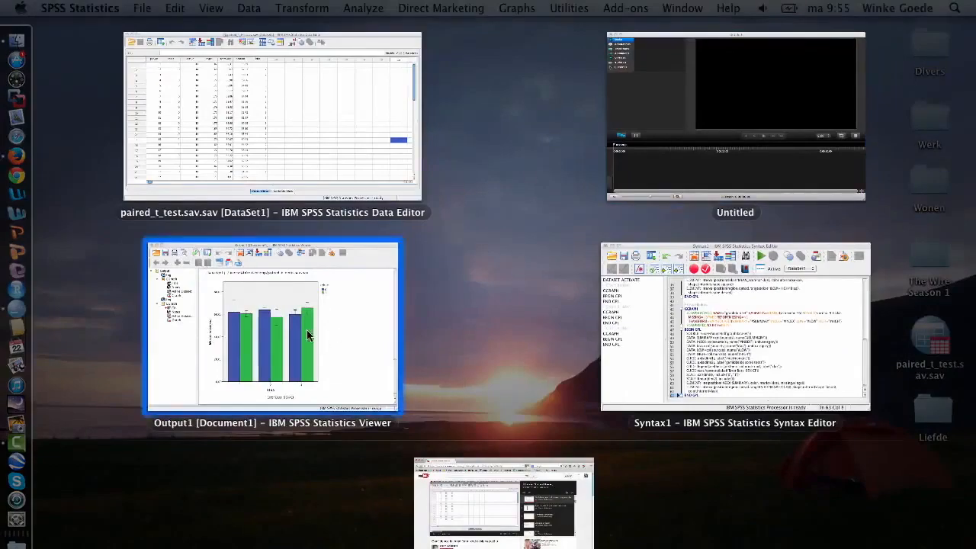
click(724, 358)
drag(404, 471, 365, 263)
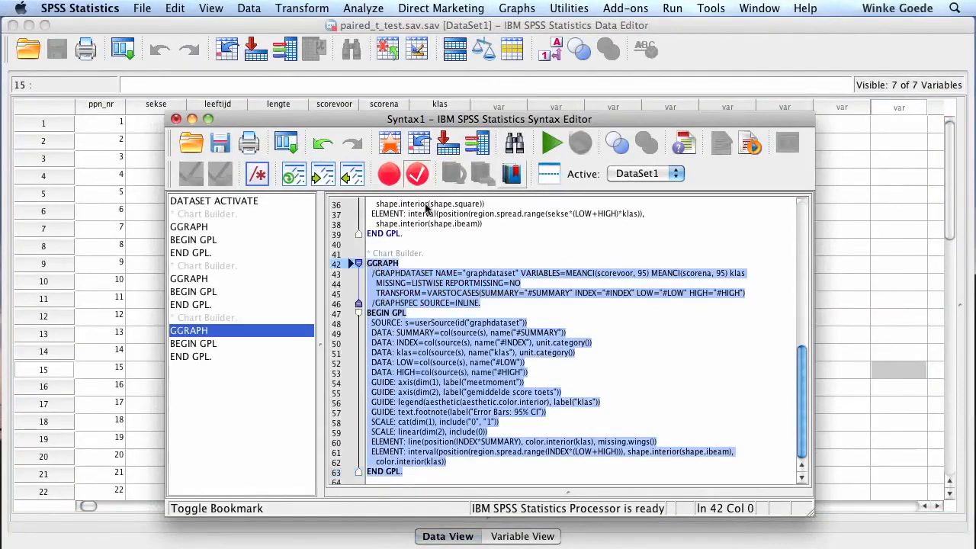
click(552, 143)
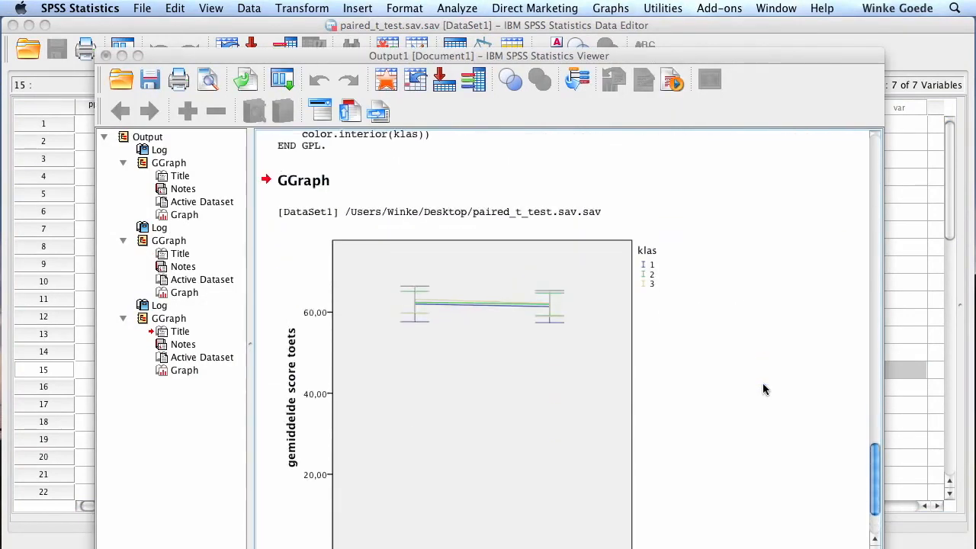
scroll(765, 390, down, 3)
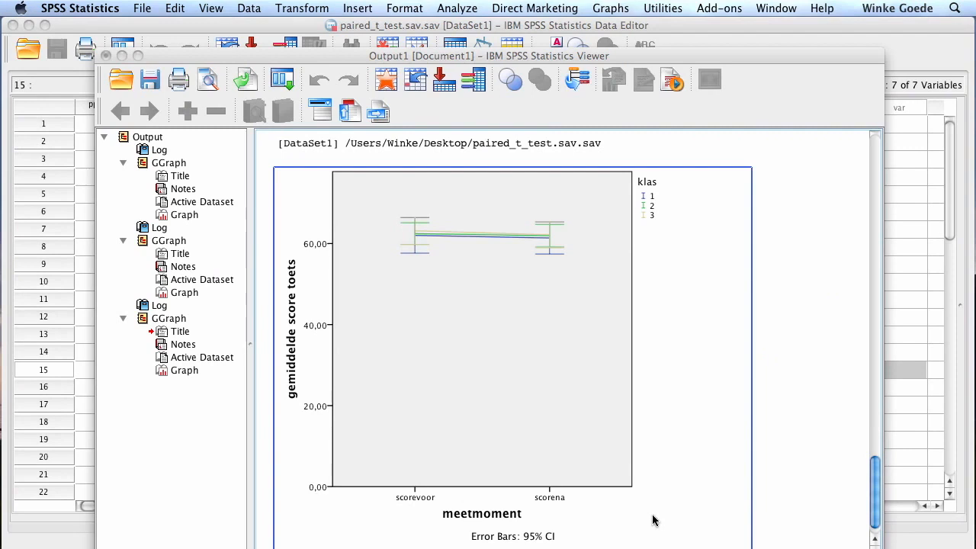